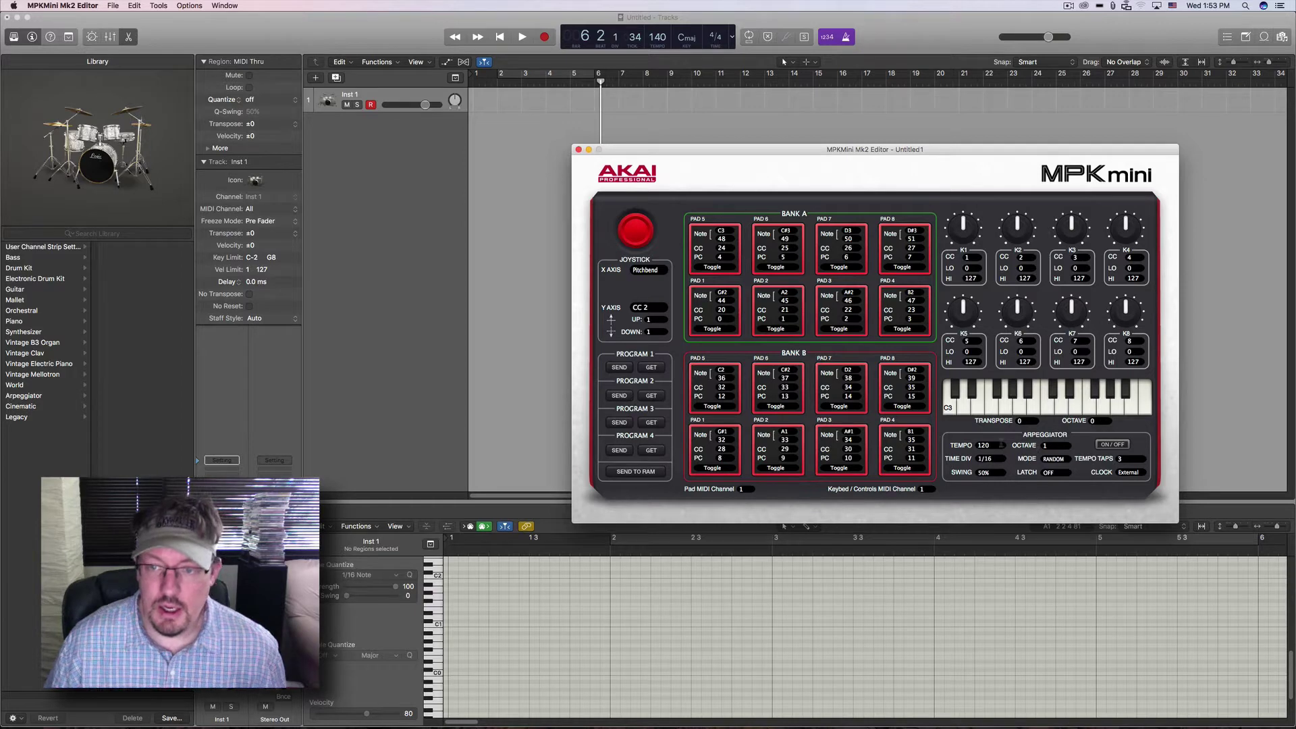
# - Select the arpeggiator TEMPO value, currently 120, in the MPK Mini Mk2 Editor
pyautogui.click(1010, 447)
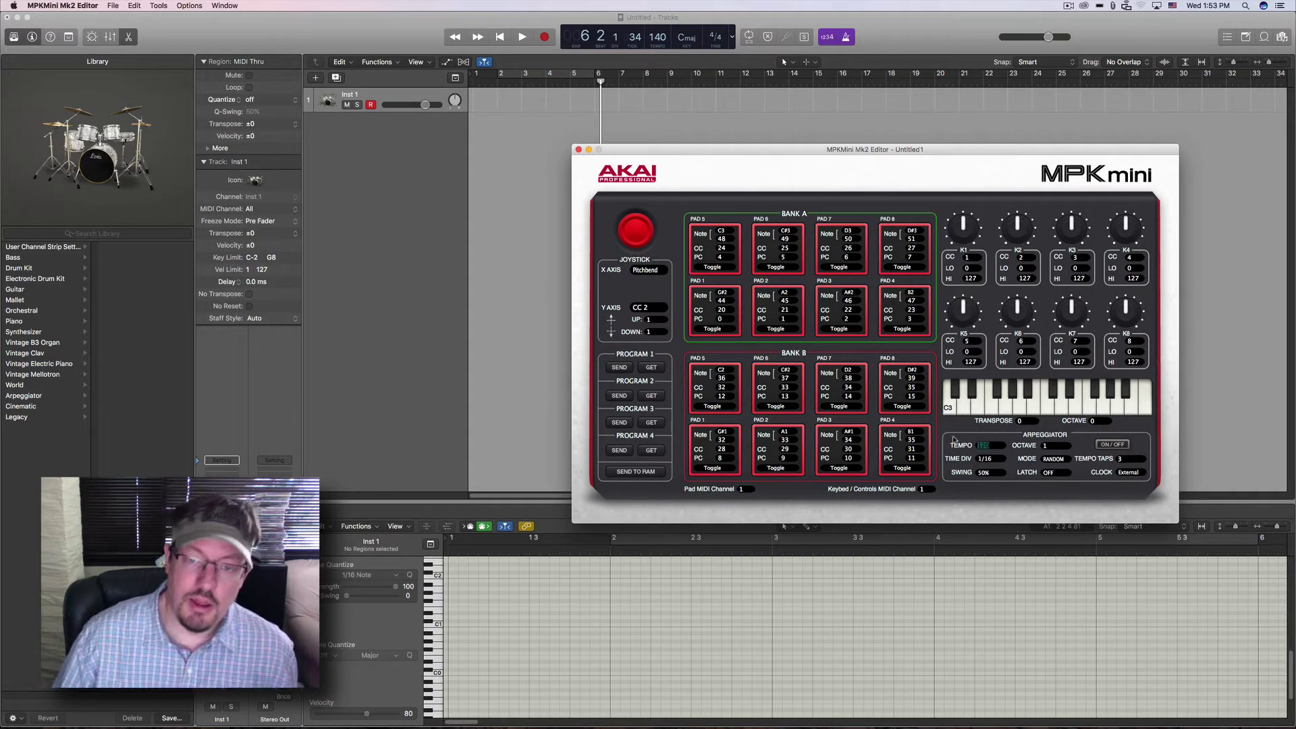
# - Move the MPK Mini Mk2 Editor window slightly to the left
pyautogui.click(1128, 473)
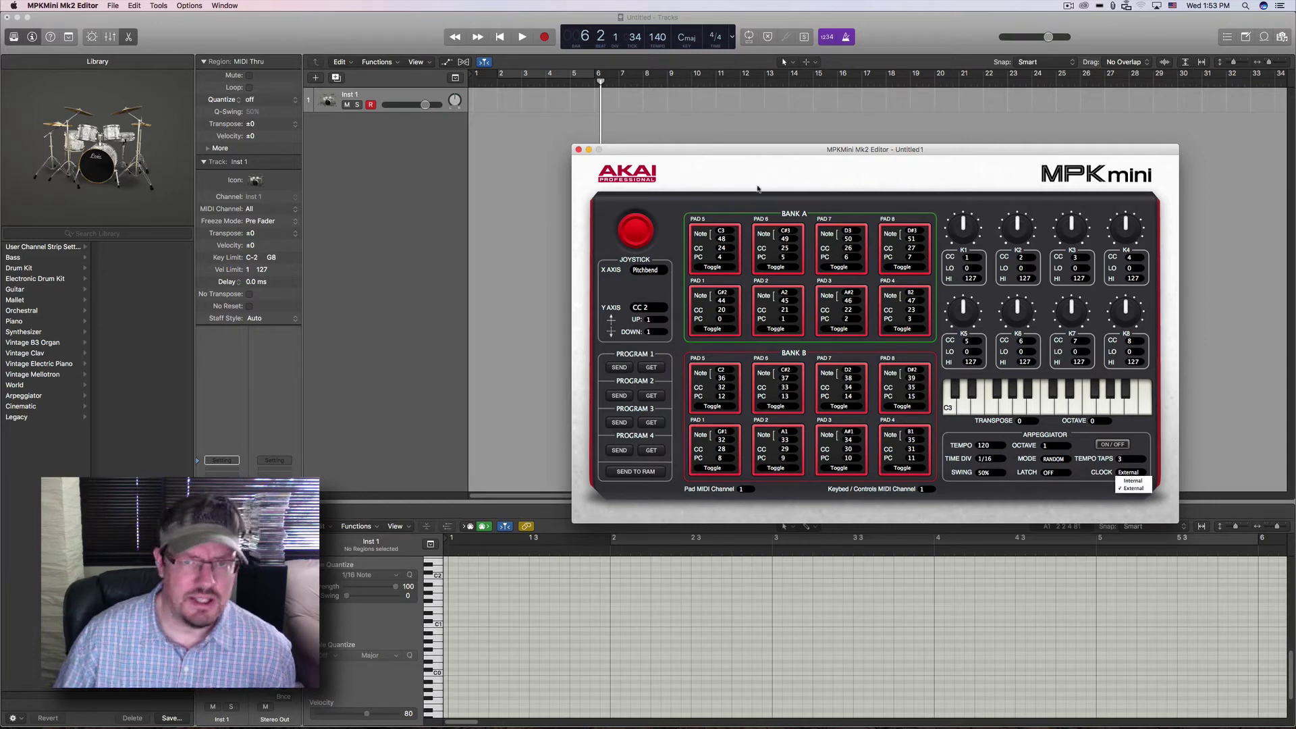
pyautogui.click(937, 153)
pyautogui.moveTo(939, 153); pyautogui.dragTo(905, 150)
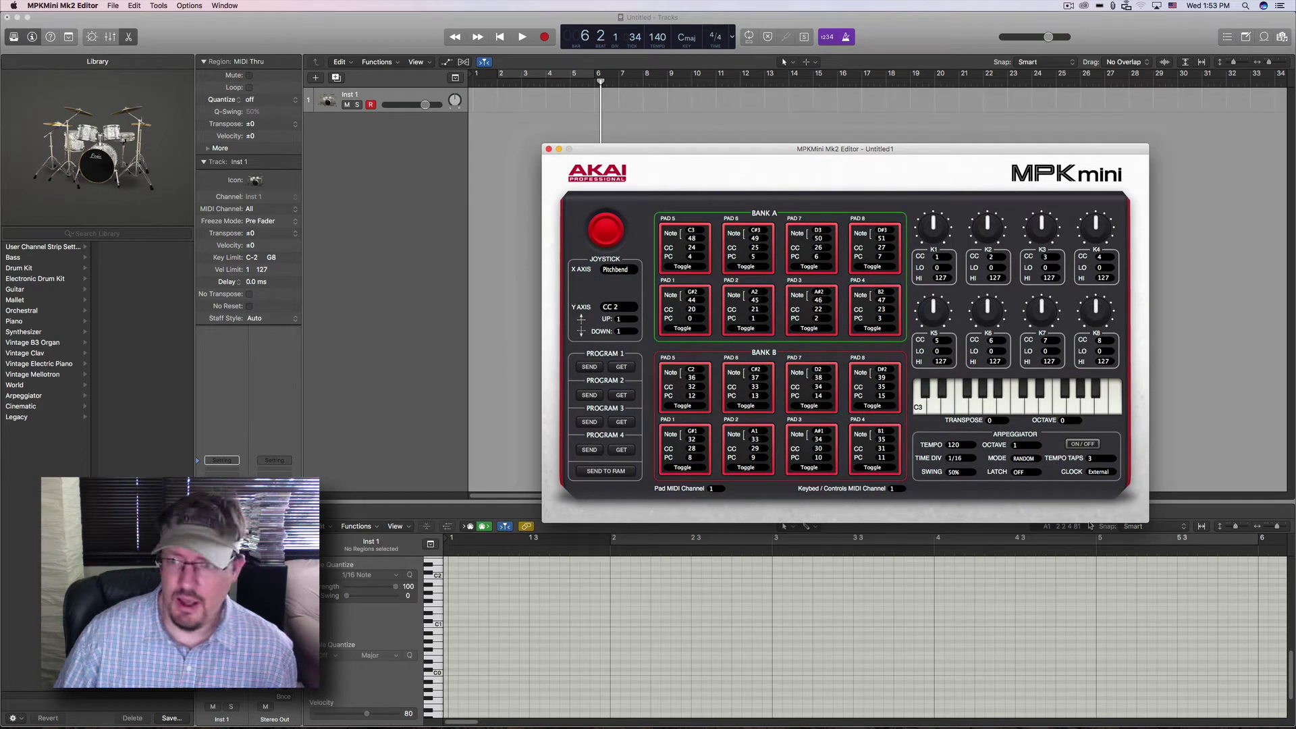
# - Switch the arpeggiator clock to Internal, then back to External
pyautogui.click(1107, 478)
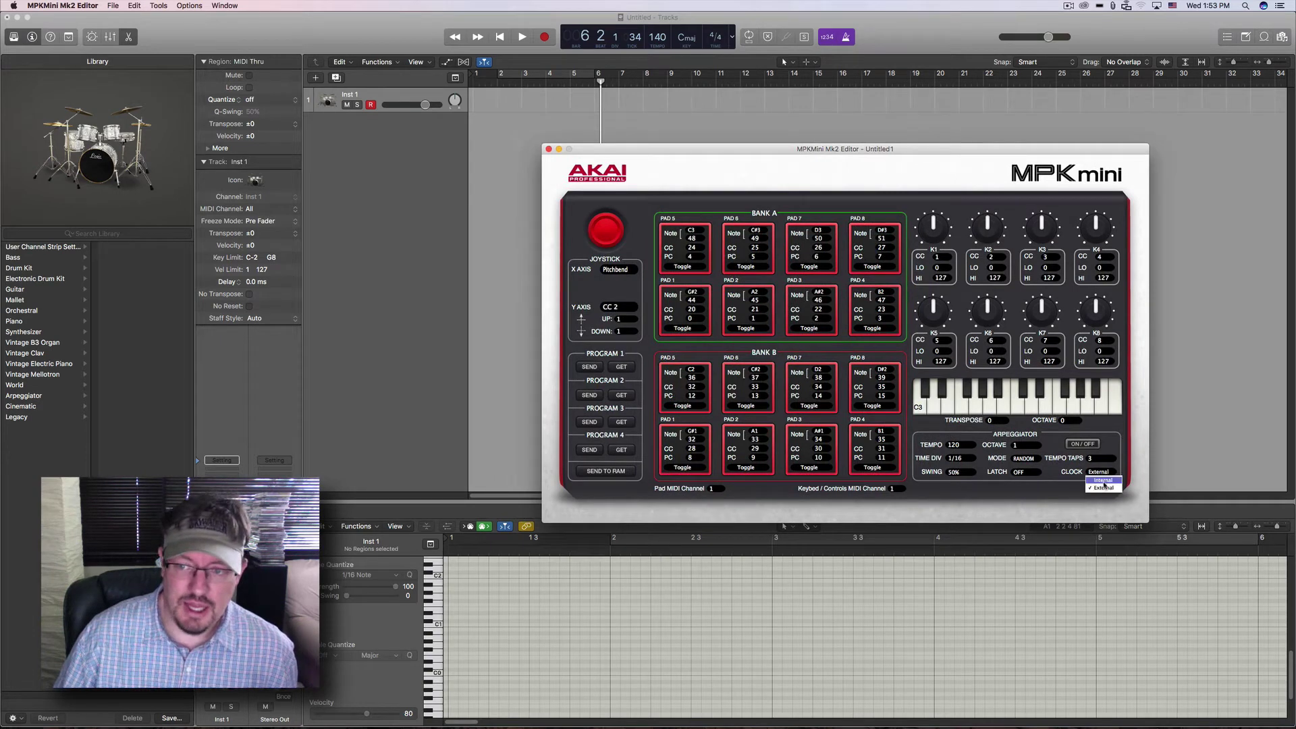
pyautogui.click(1111, 481)
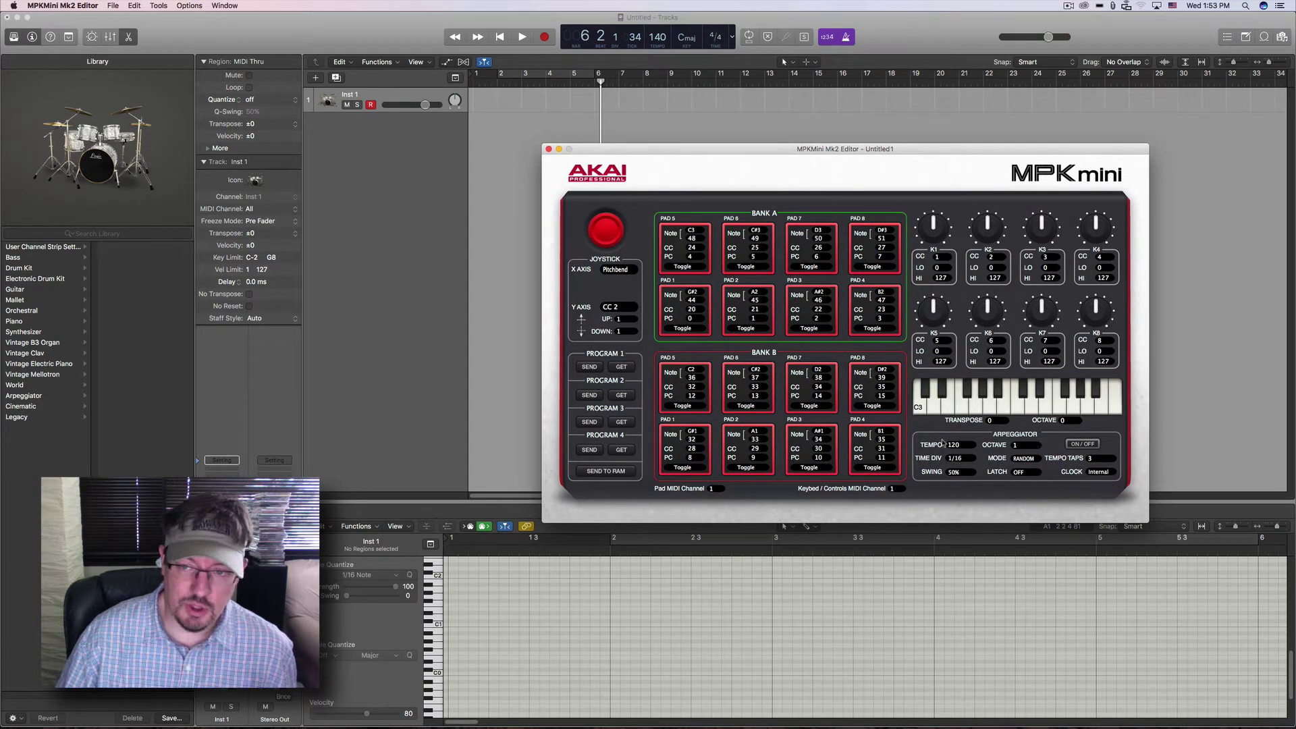
pyautogui.click(1100, 473)
pyautogui.click(1103, 487)
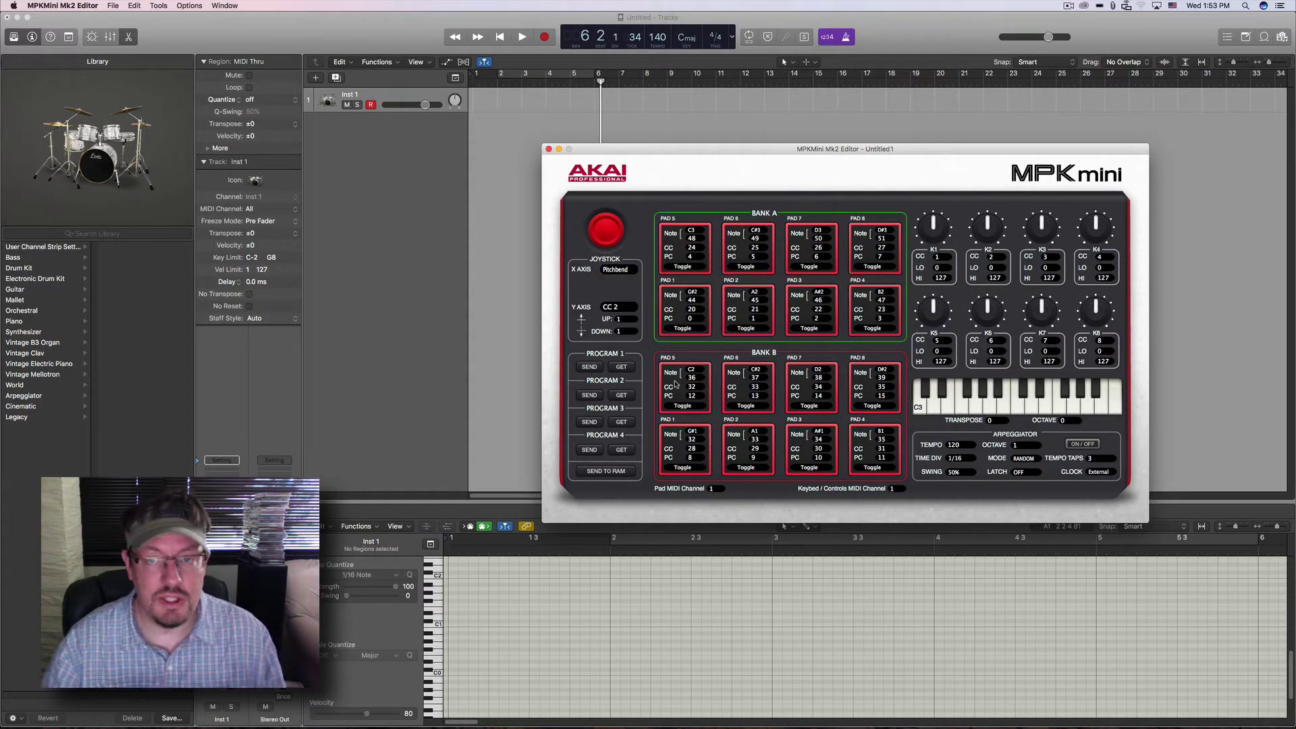
# - Open the project's Synchronization settings on the MIDI tab
pyautogui.click(199, 31)
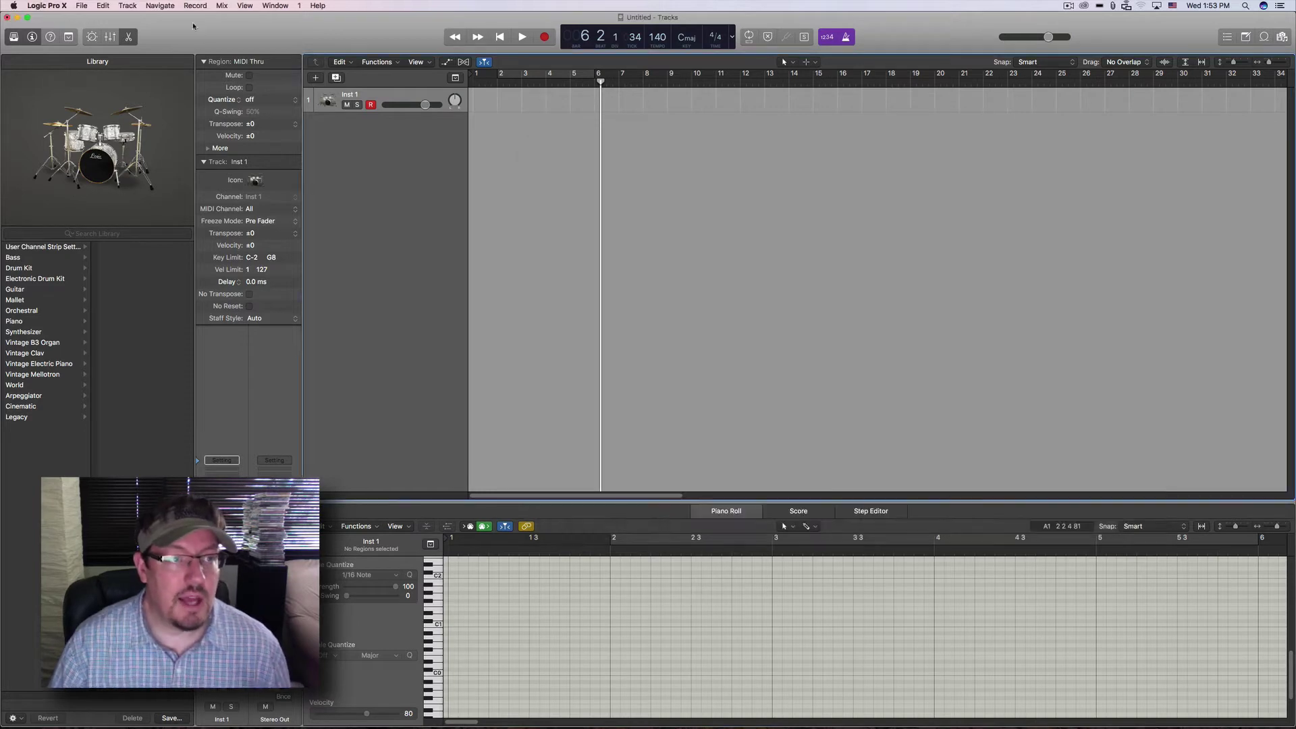
pyautogui.click(56, 5)
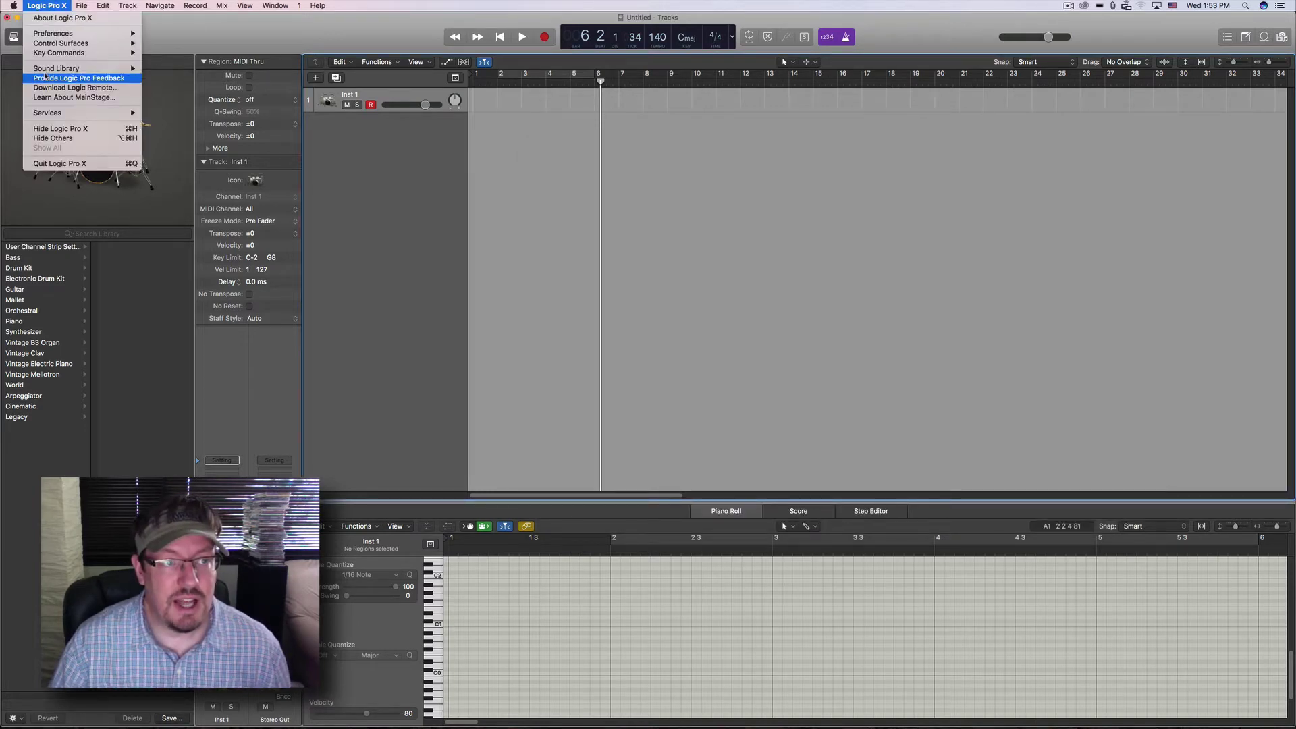
pyautogui.moveTo(81, 5)
pyautogui.moveTo(103, 155)
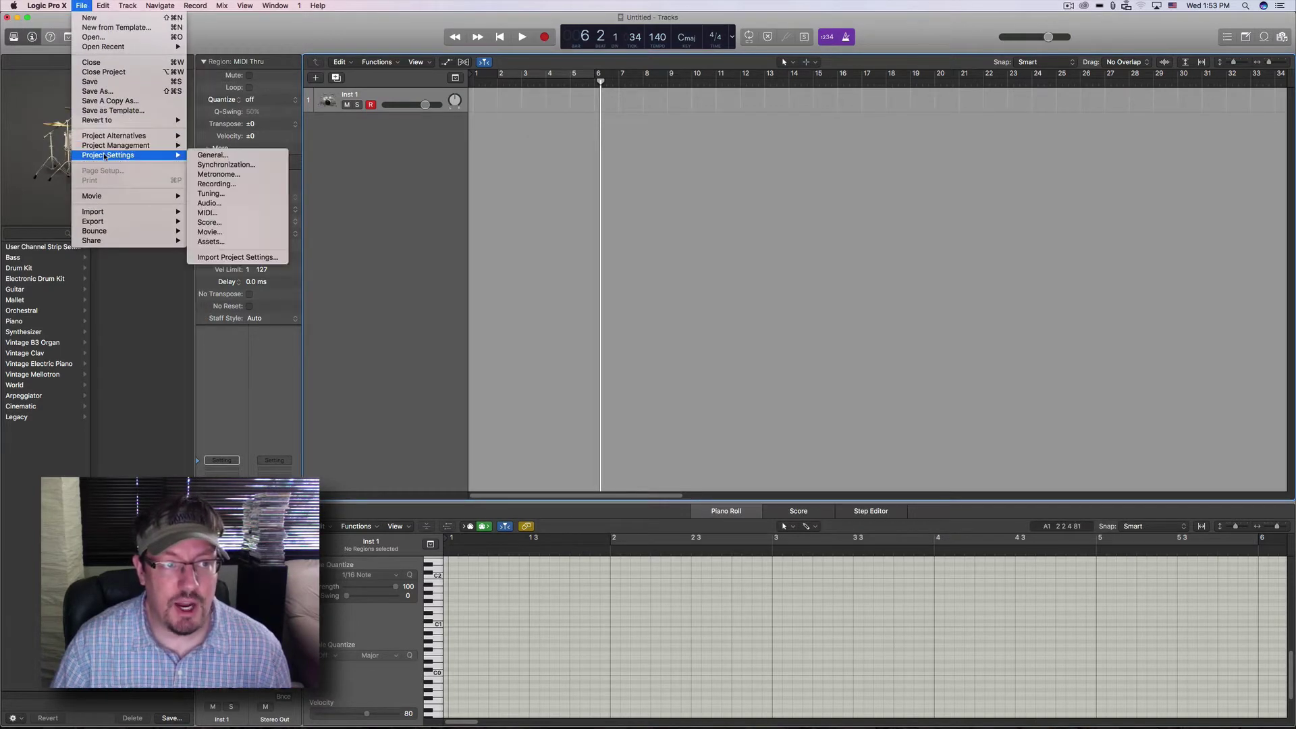
pyautogui.click(233, 168)
pyautogui.click(548, 222)
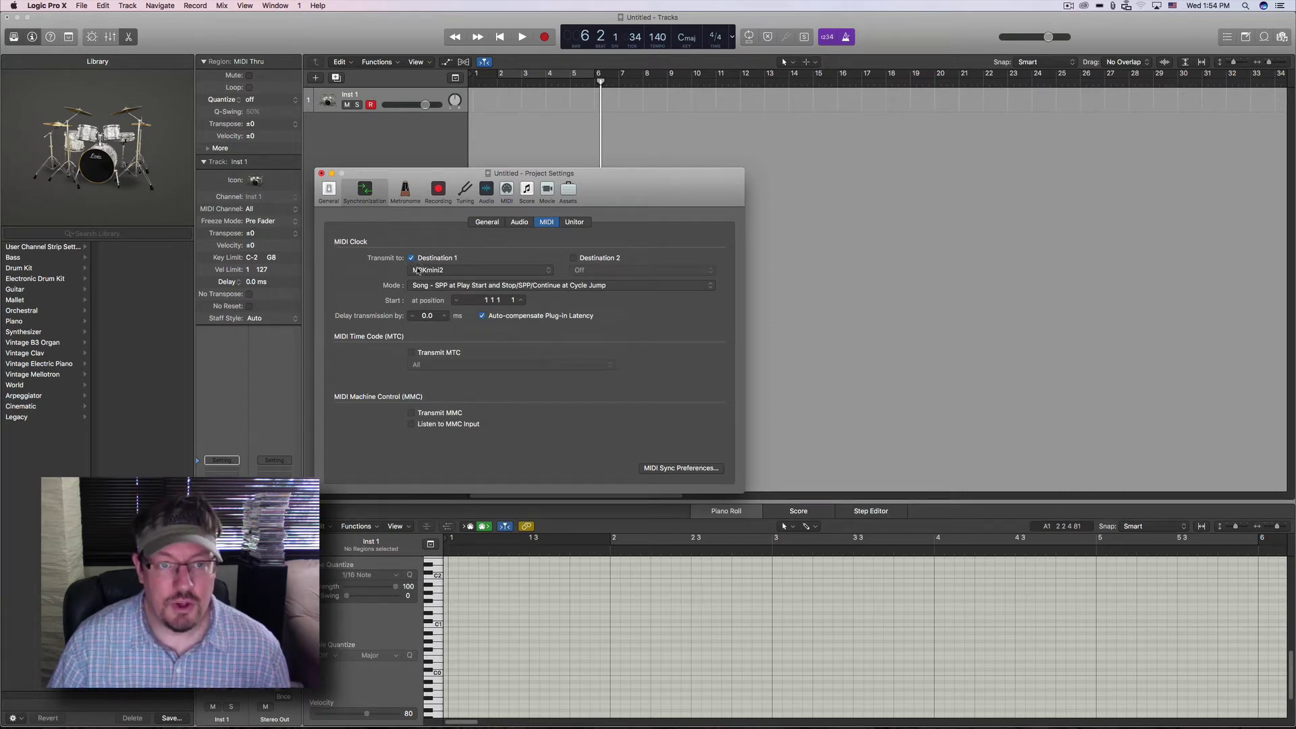
# - Keep MPKmini2 as MIDI clock Destination 1 with Song clock mode
pyautogui.click(418, 271)
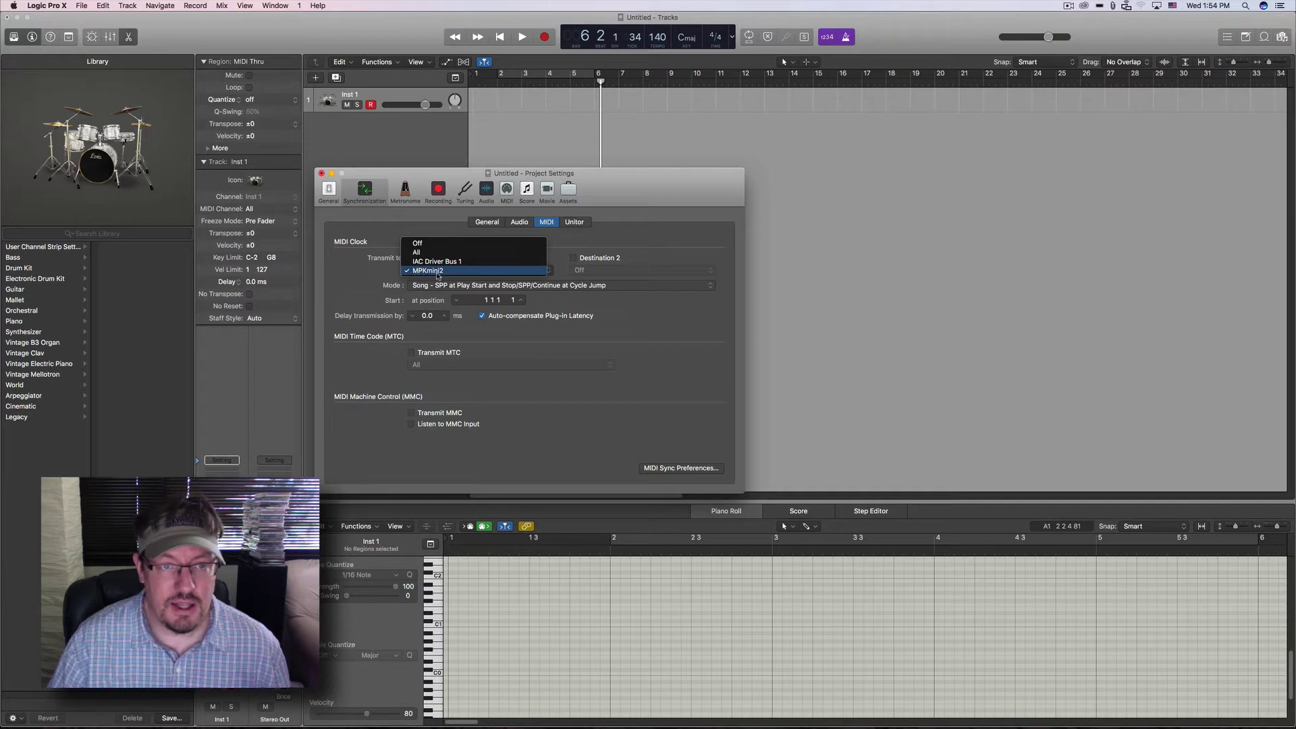
pyautogui.click(428, 270)
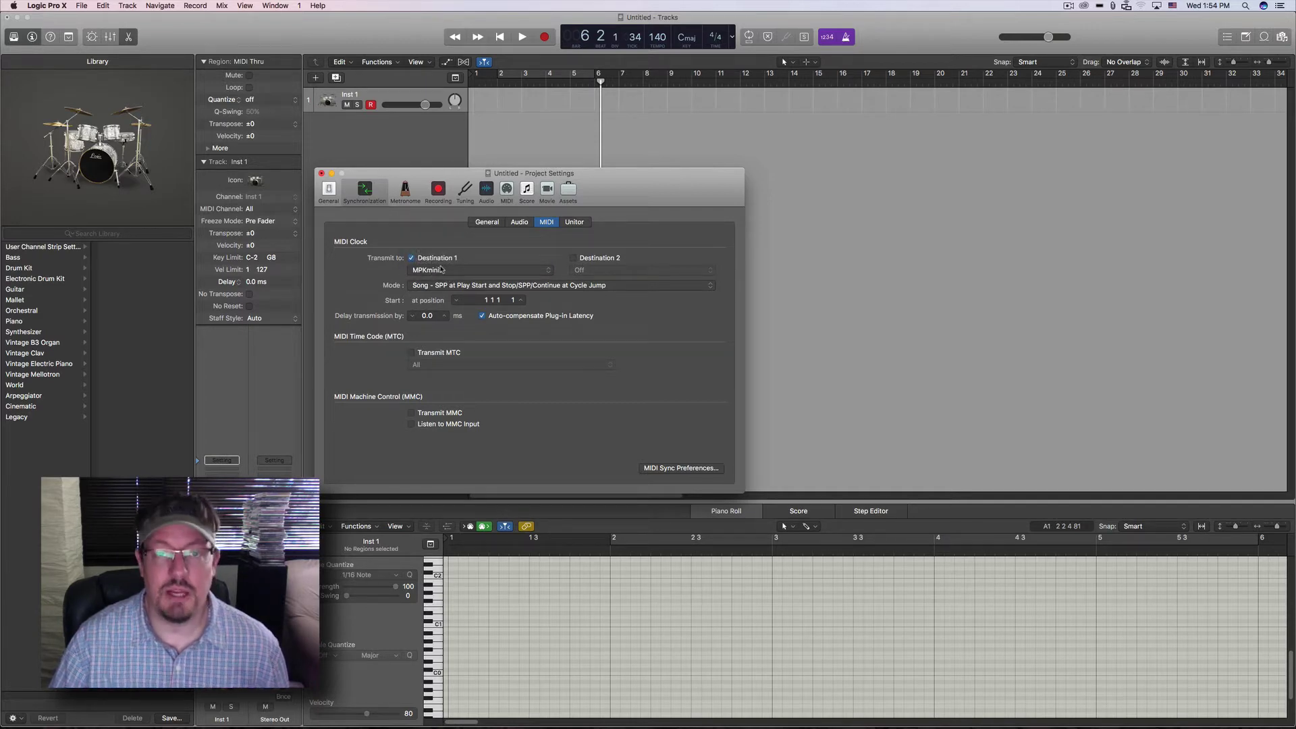
pyautogui.click(464, 271)
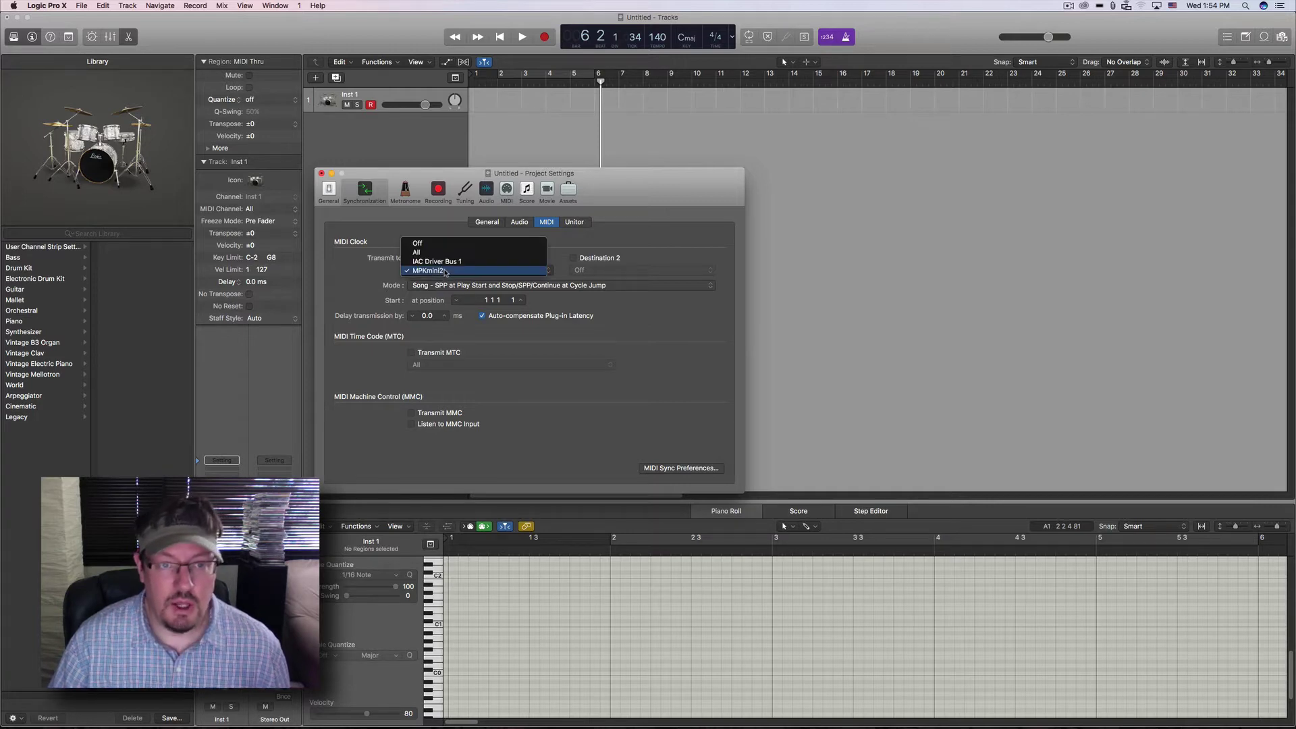
pyautogui.click(365, 277)
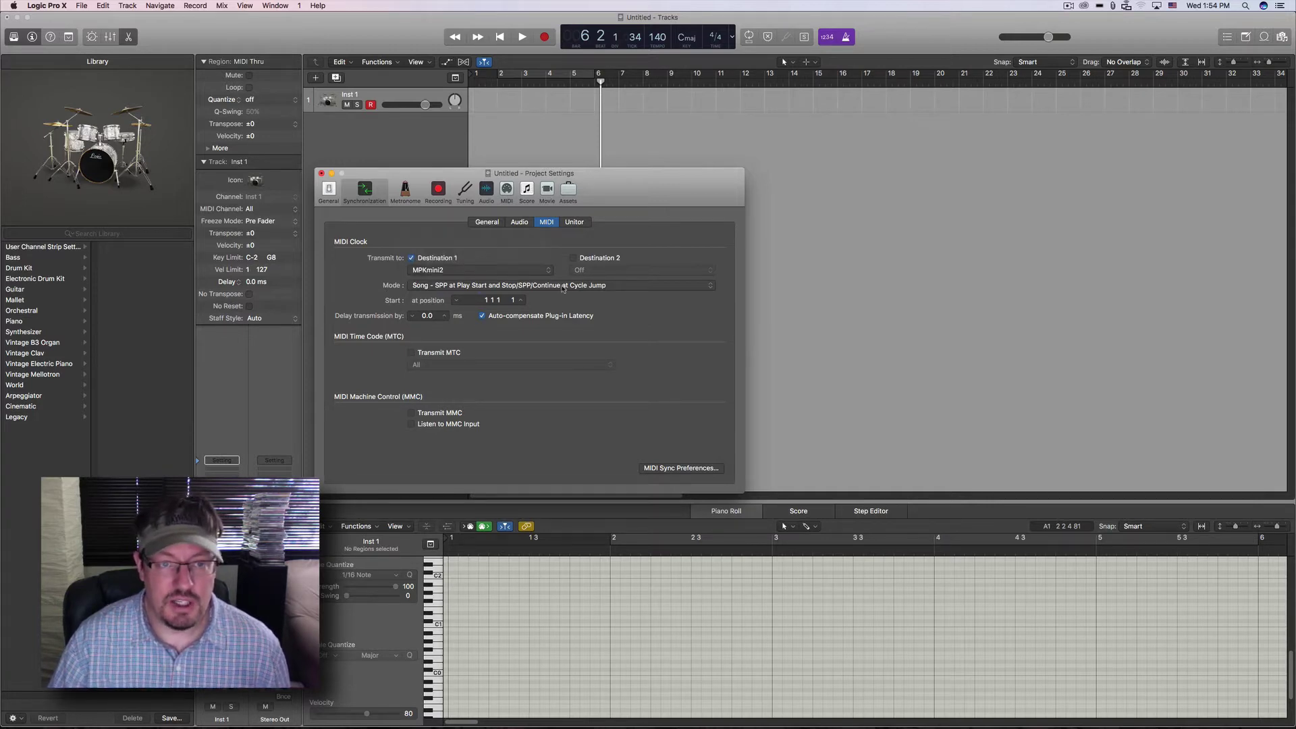
pyautogui.click(489, 286)
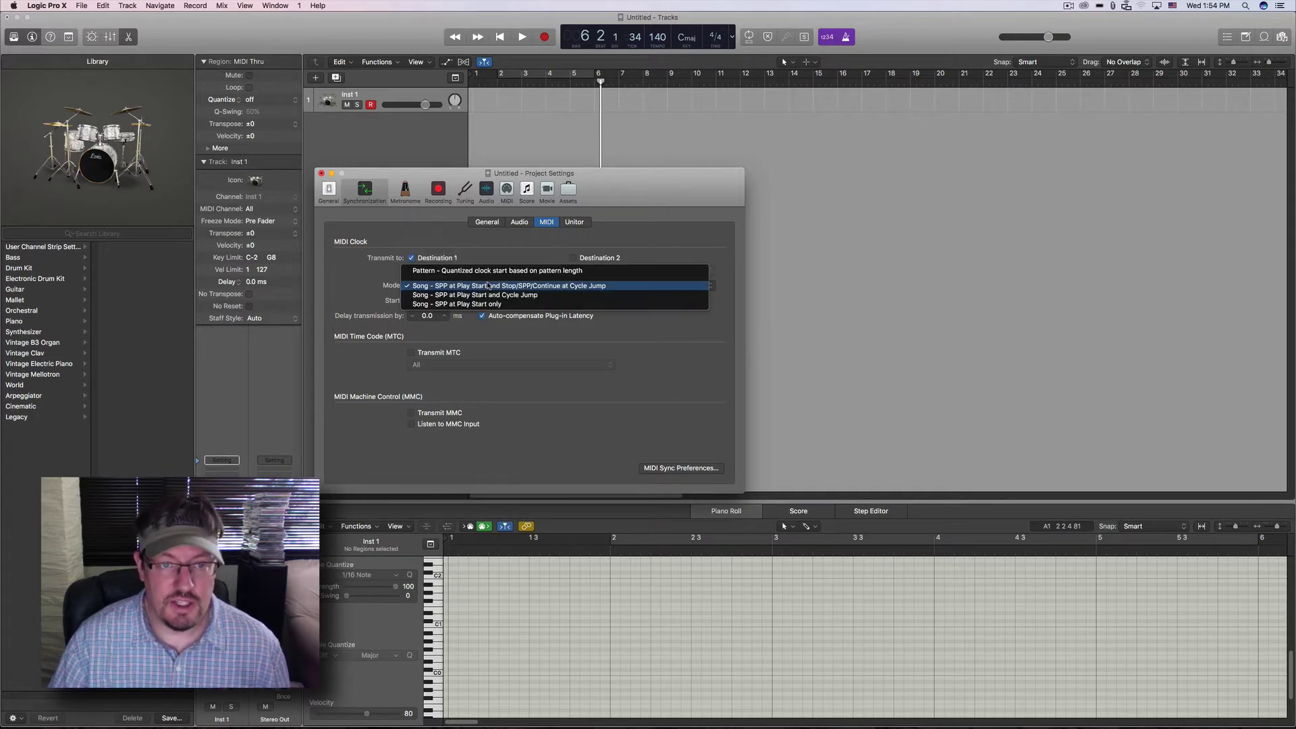
pyautogui.click(329, 272)
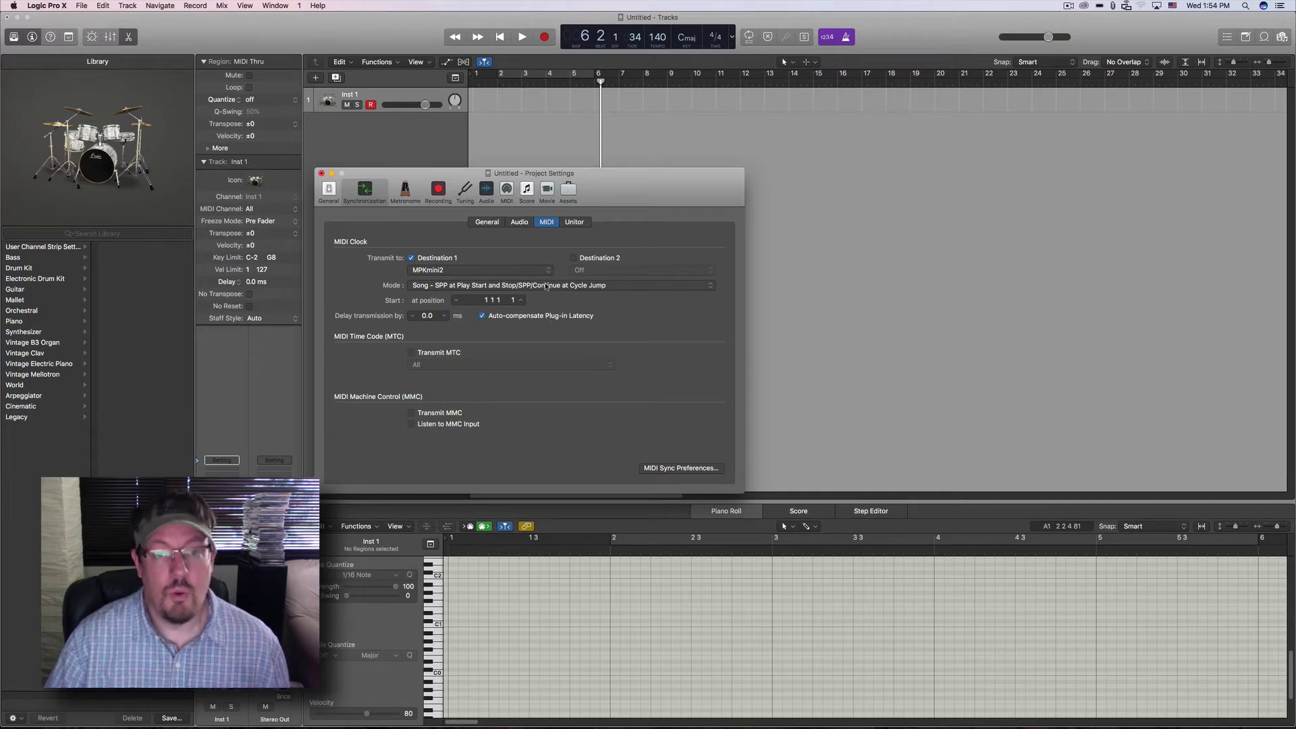
# - Close the settings, set the project tempo to 120 BPM and start playback
pyautogui.click(321, 174)
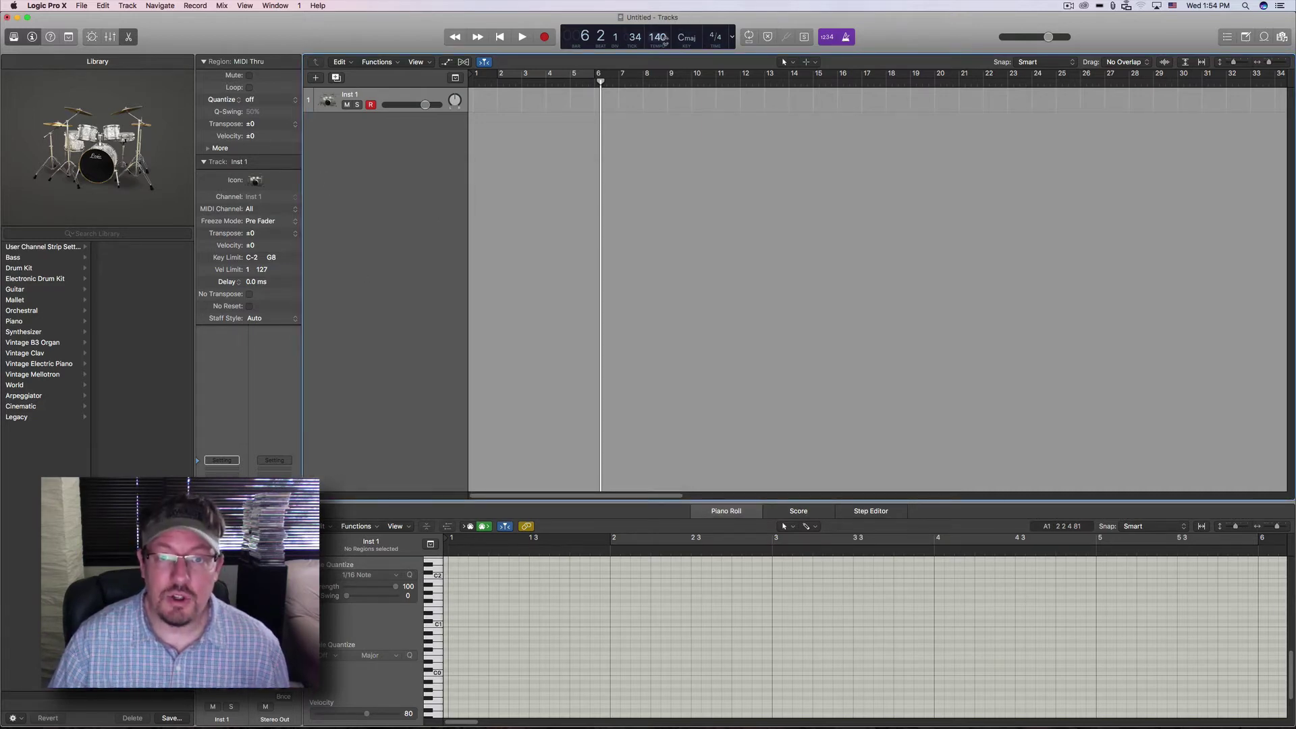
pyautogui.write('120')
pyautogui.press('Return')
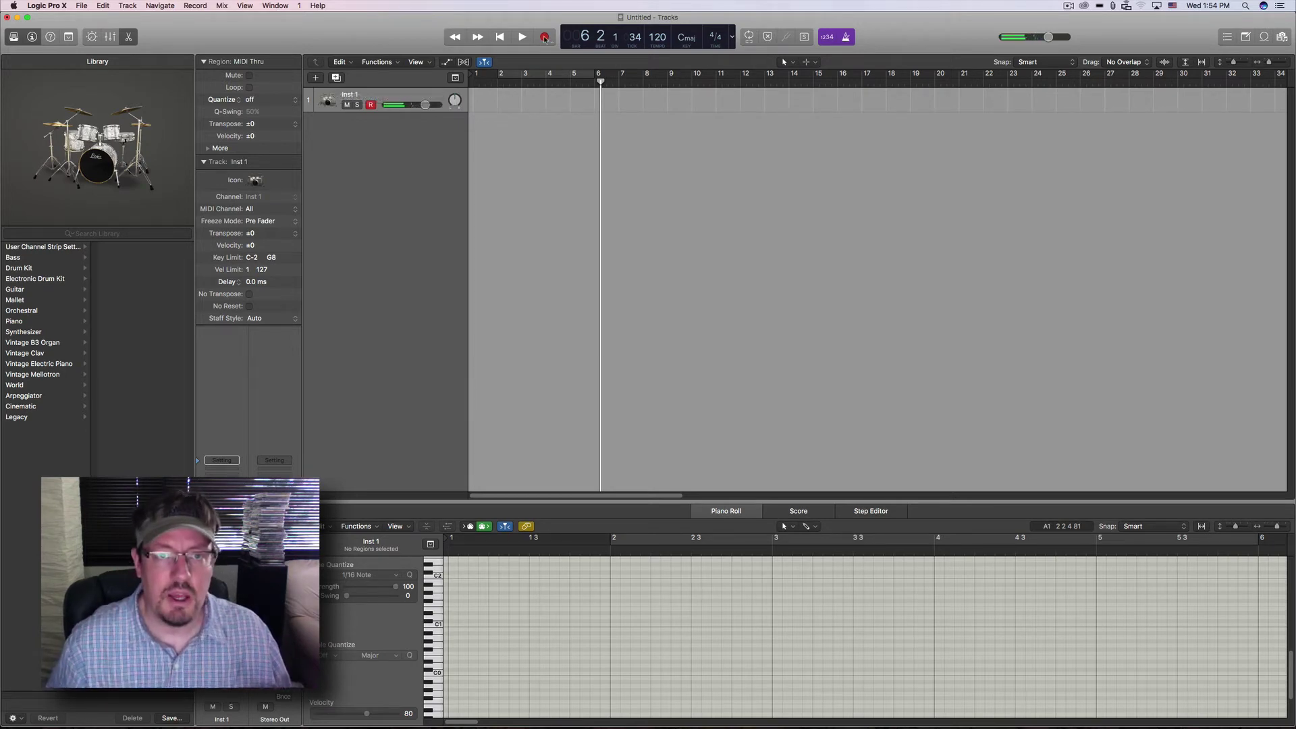
pyautogui.click(523, 38)
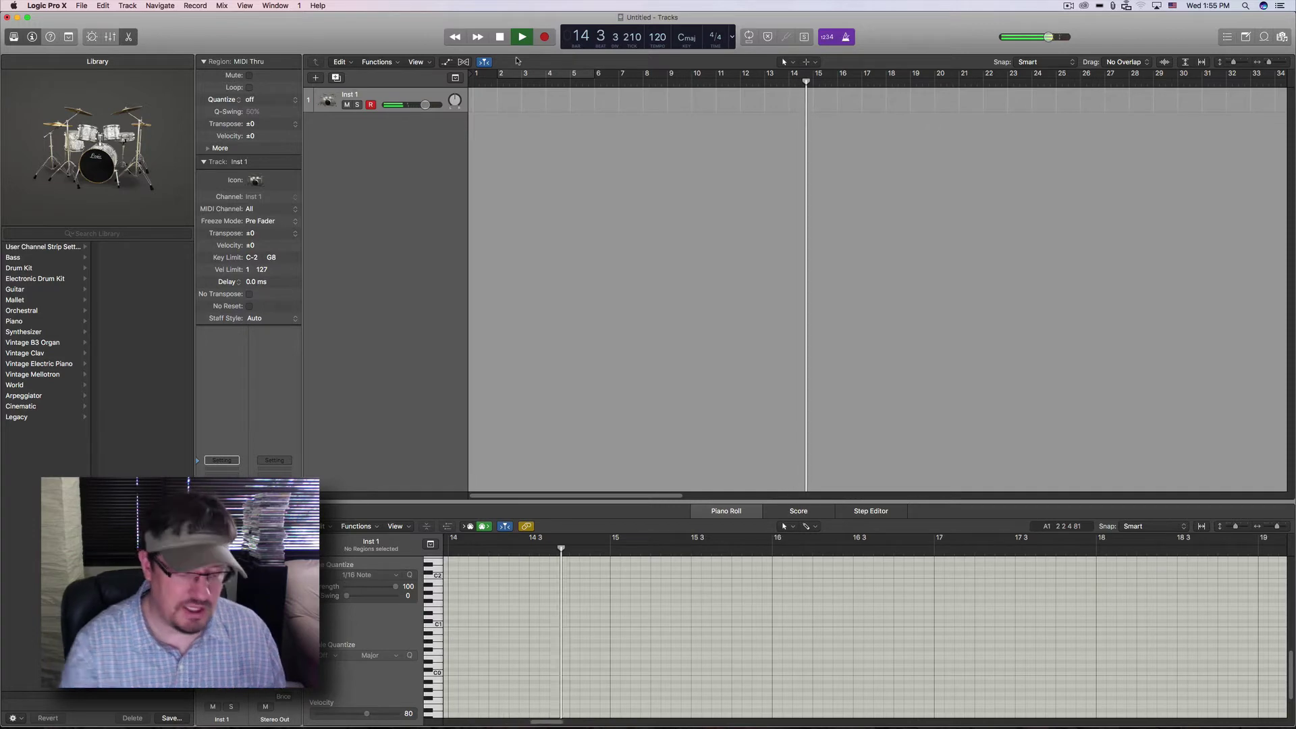
# - Lower the tempo to 88 BPM, test it with playback, then show the extra toolbar row
pyautogui.press('space')
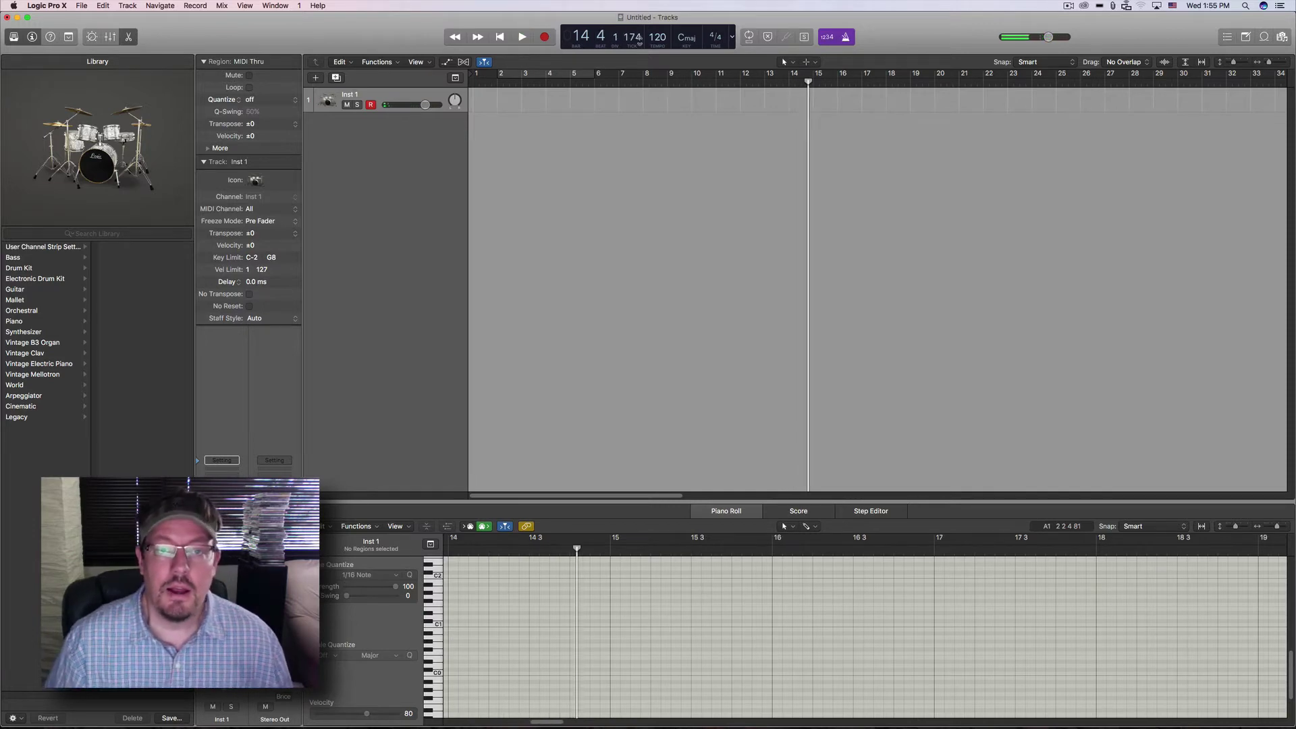
pyautogui.moveTo(657, 37); pyautogui.dragTo(658, 99)
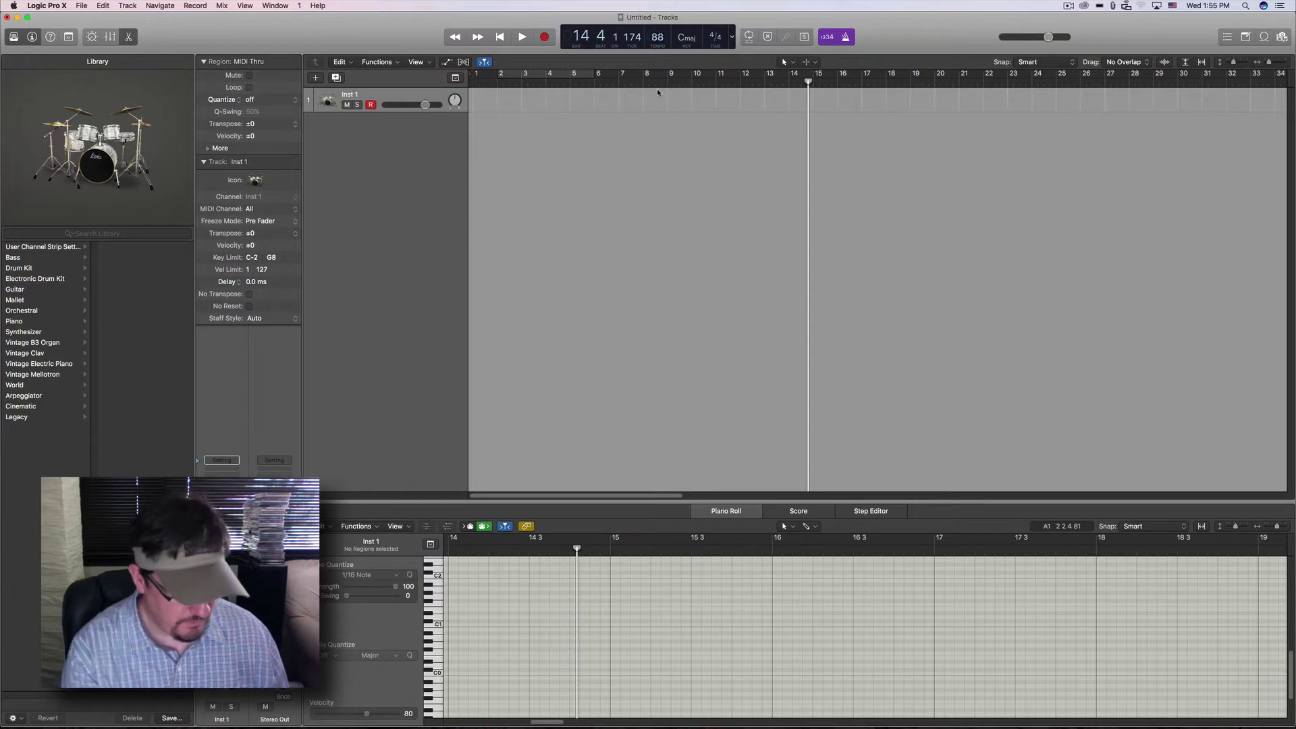
pyautogui.press('space')
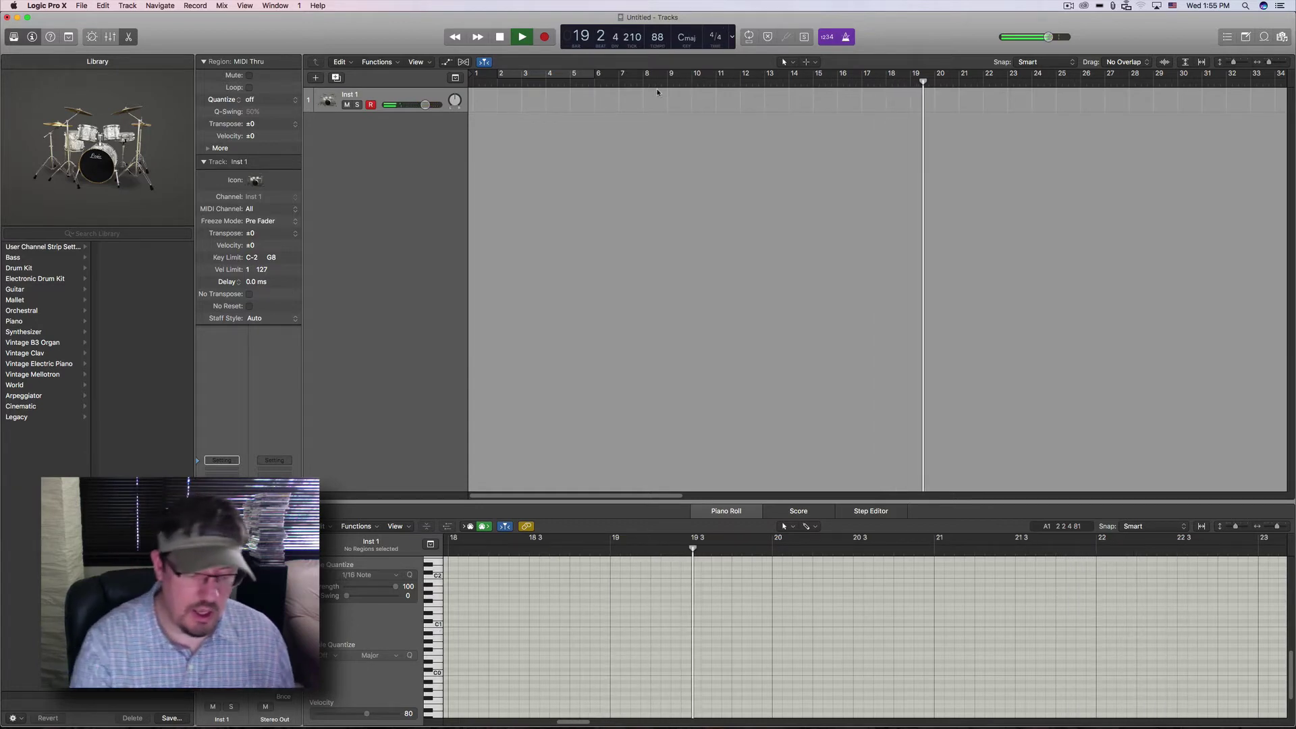
pyautogui.press('space')
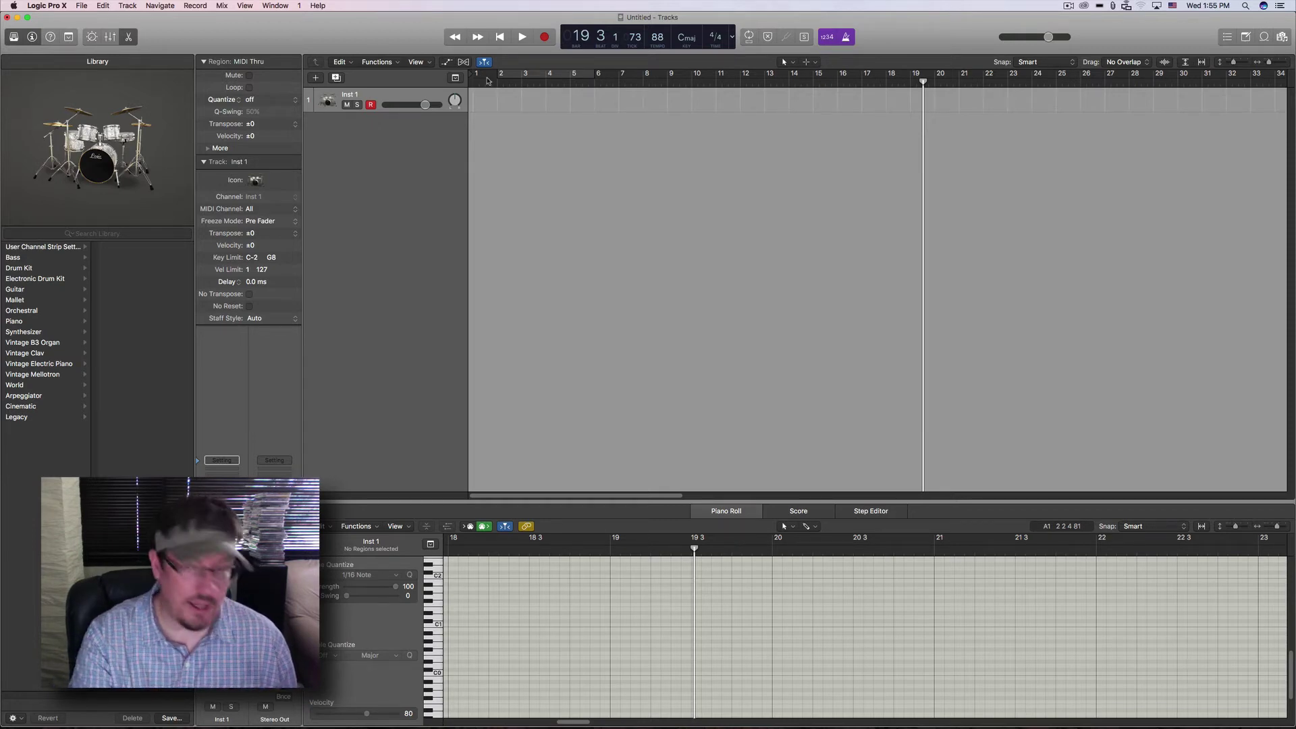
pyautogui.press('ctrl+alt+super+t')
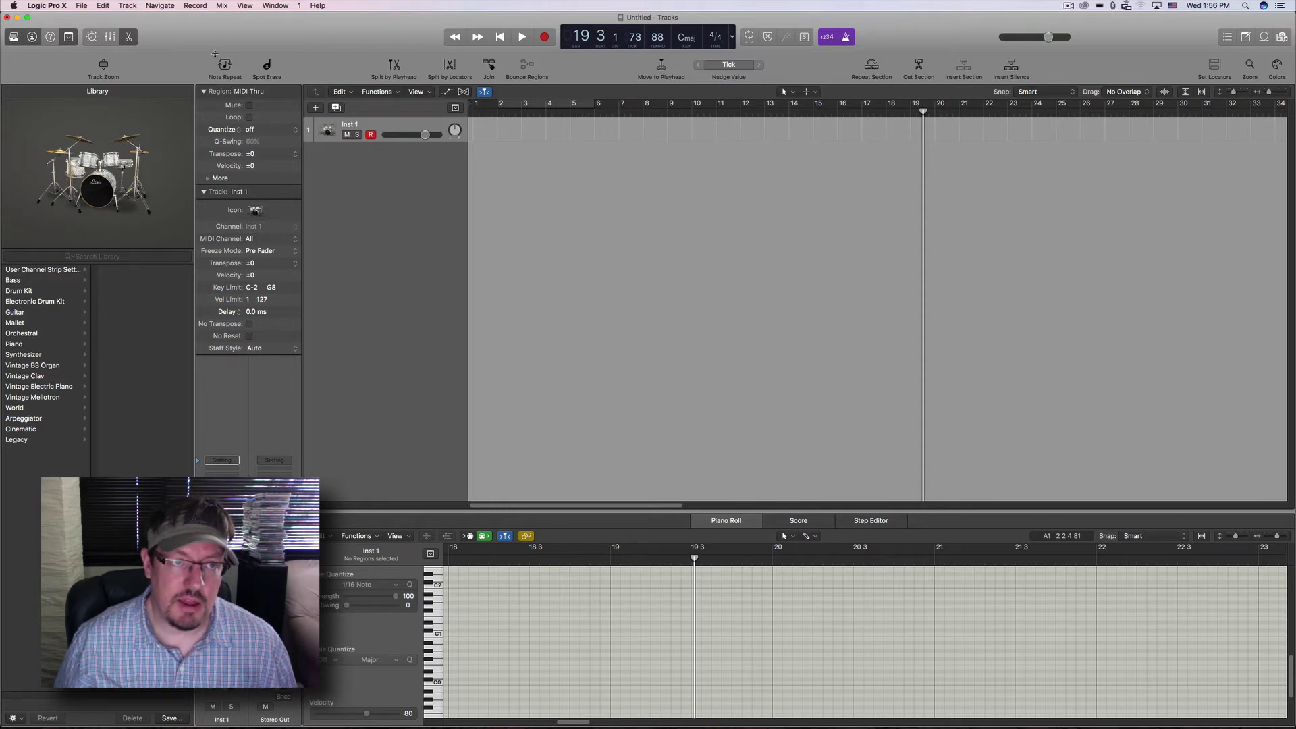
# - Hide the toolbar and region settings, then add a Classic Electric Piano track from the Library
pyautogui.press('ctrl+alt+super+t')
pyautogui.press('ctrl+alt+super+c')
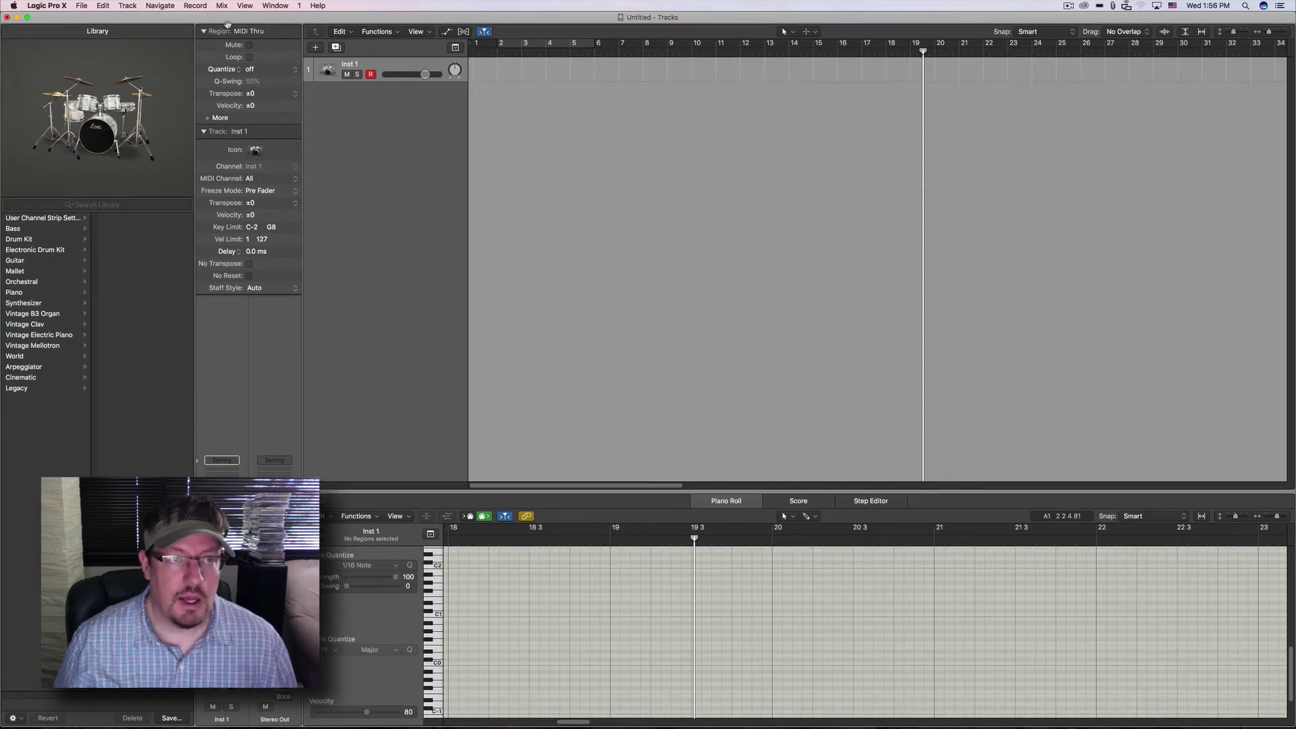
pyautogui.click(230, 30)
pyautogui.moveTo(230, 30)
pyautogui.mouseDown()
pyautogui.moveTo(231, 65)
pyautogui.moveTo(230, 29)
pyautogui.mouseUp()
pyautogui.click(204, 48)
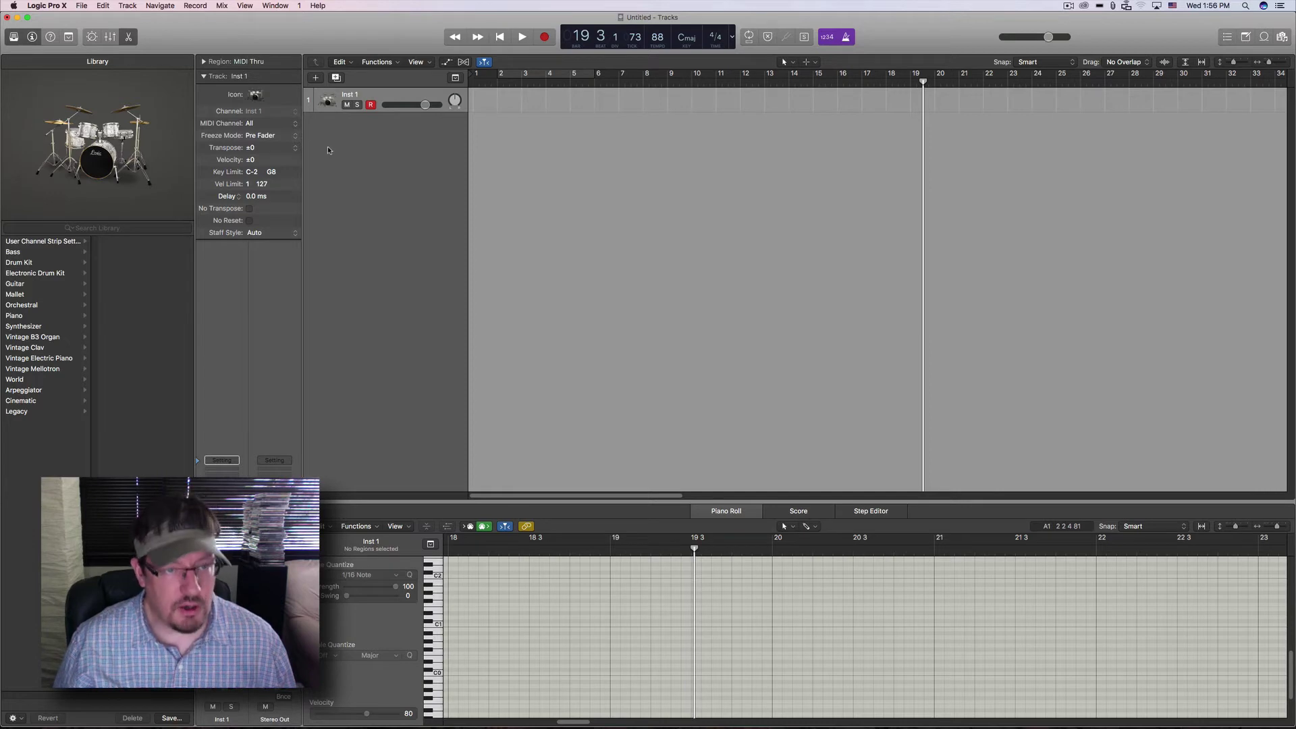
pyautogui.click(360, 272)
pyautogui.doubleClick(393, 148)
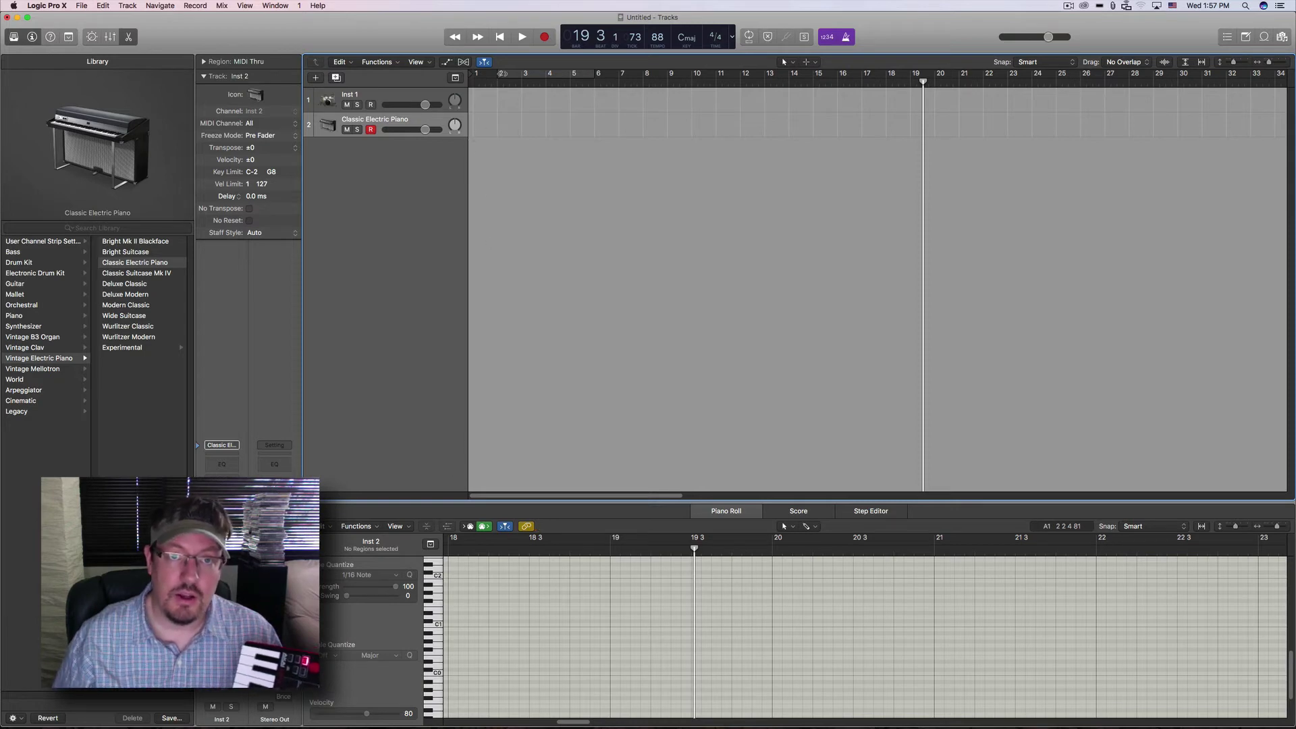
# - Play the project through, then stop and return the playhead to bar 1
pyautogui.click(522, 38)
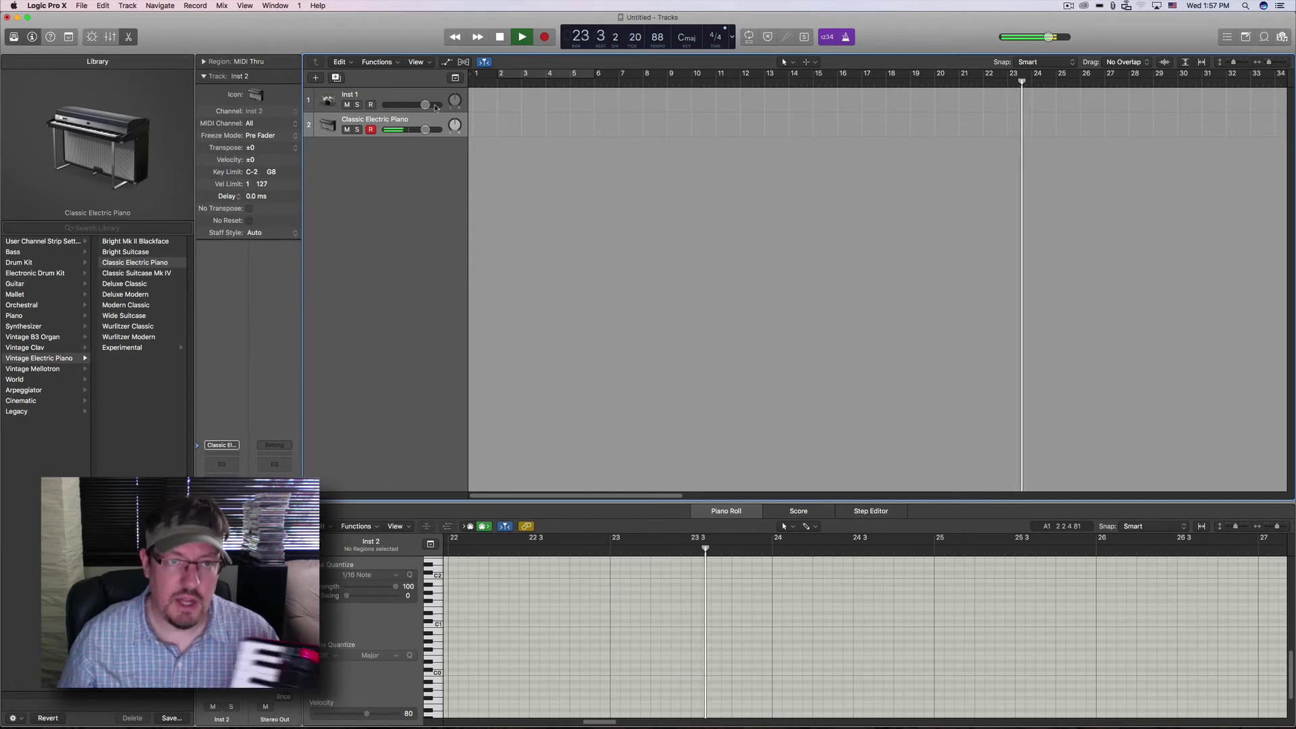
pyautogui.click(495, 39)
pyautogui.click(498, 37)
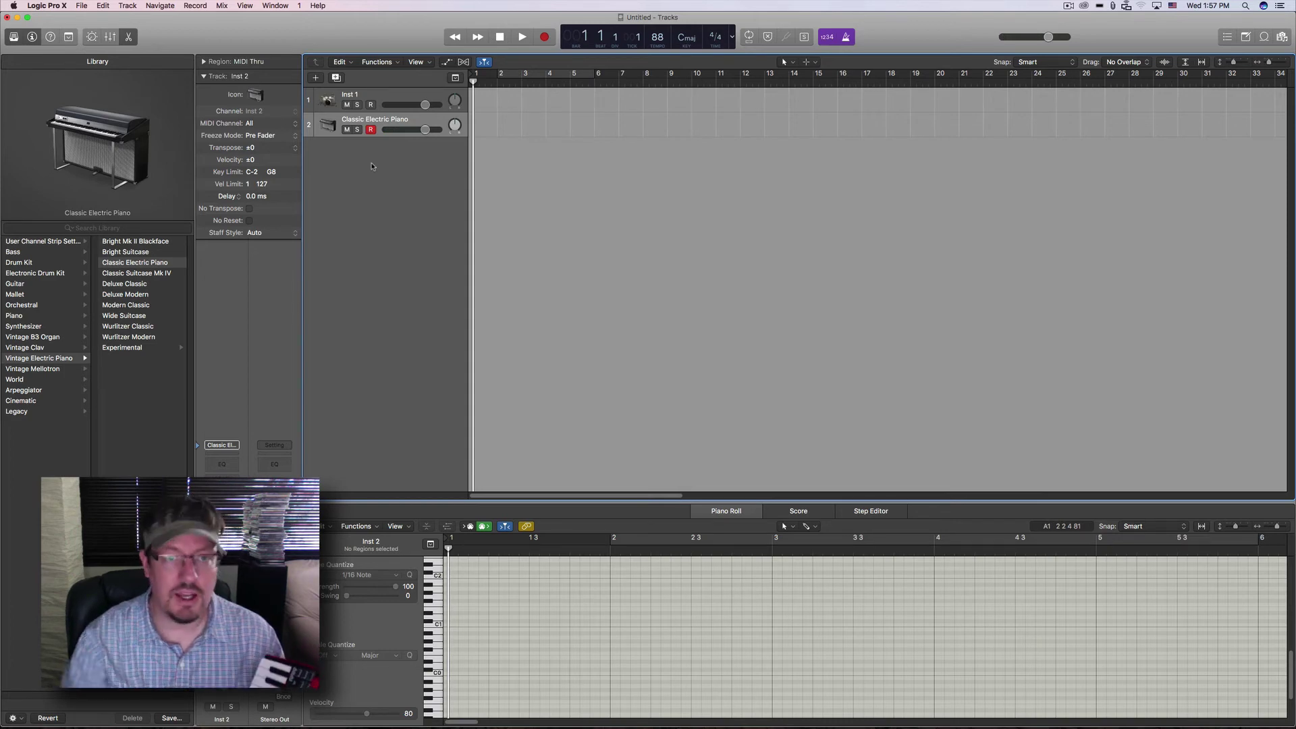
# - Record a first note-repeat drum take on the Inst 1 track
pyautogui.click(389, 98)
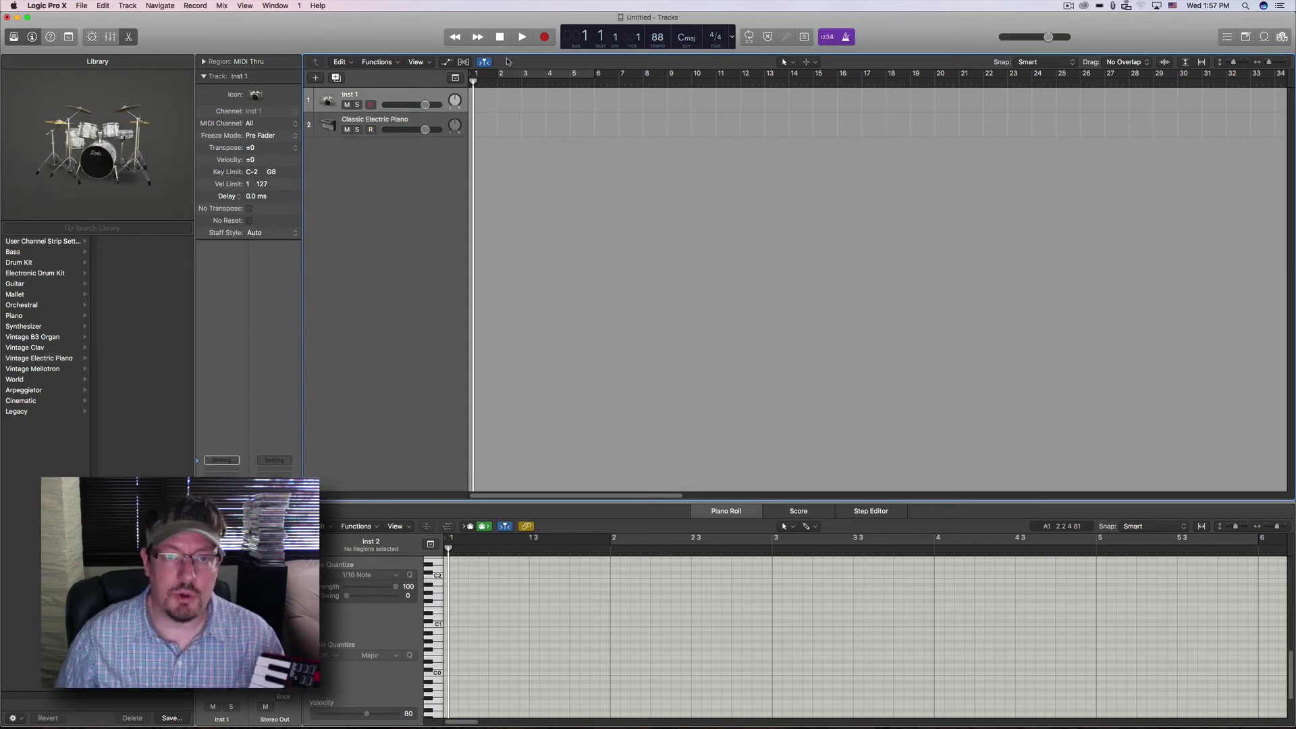
pyautogui.click(544, 37)
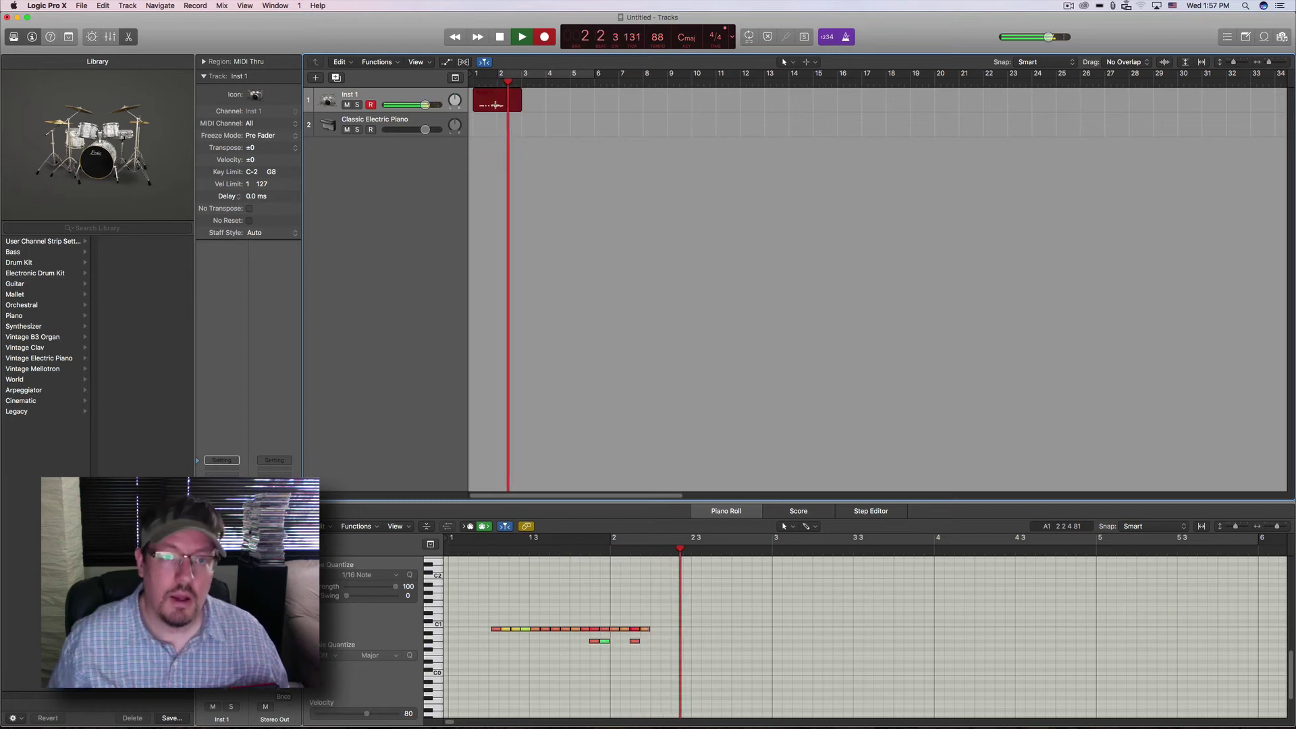
pyautogui.click(499, 36)
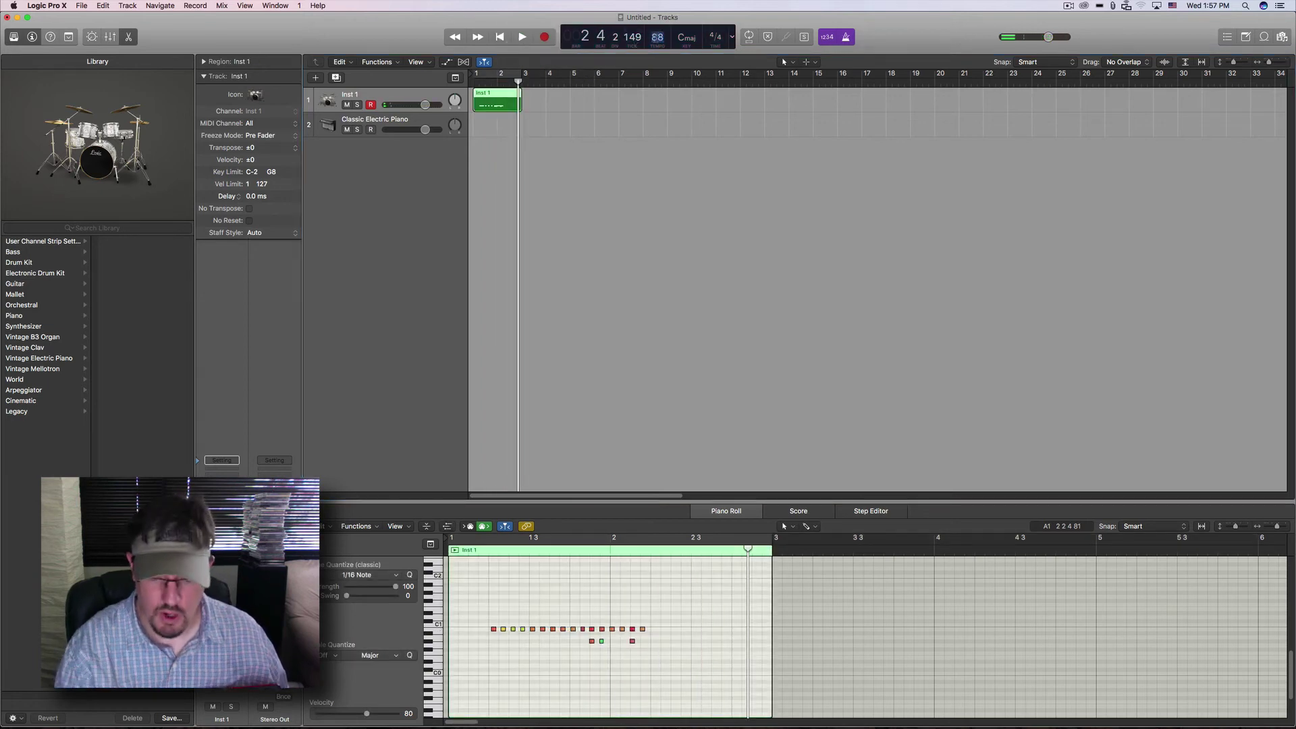
# - Set the tempo to 150 BPM, record a second drum take, and select six of its notes
pyautogui.write('150')
pyautogui.press('Return')
pyautogui.press('r')
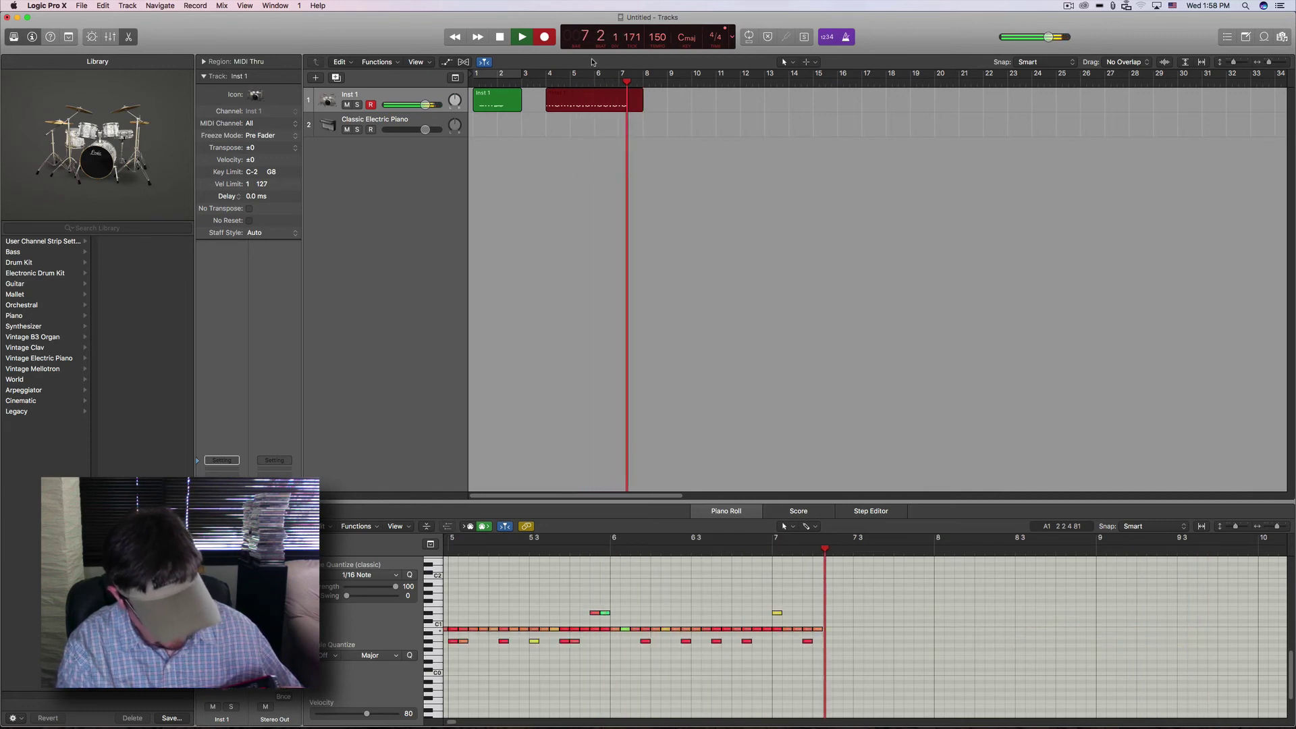
pyautogui.press('space')
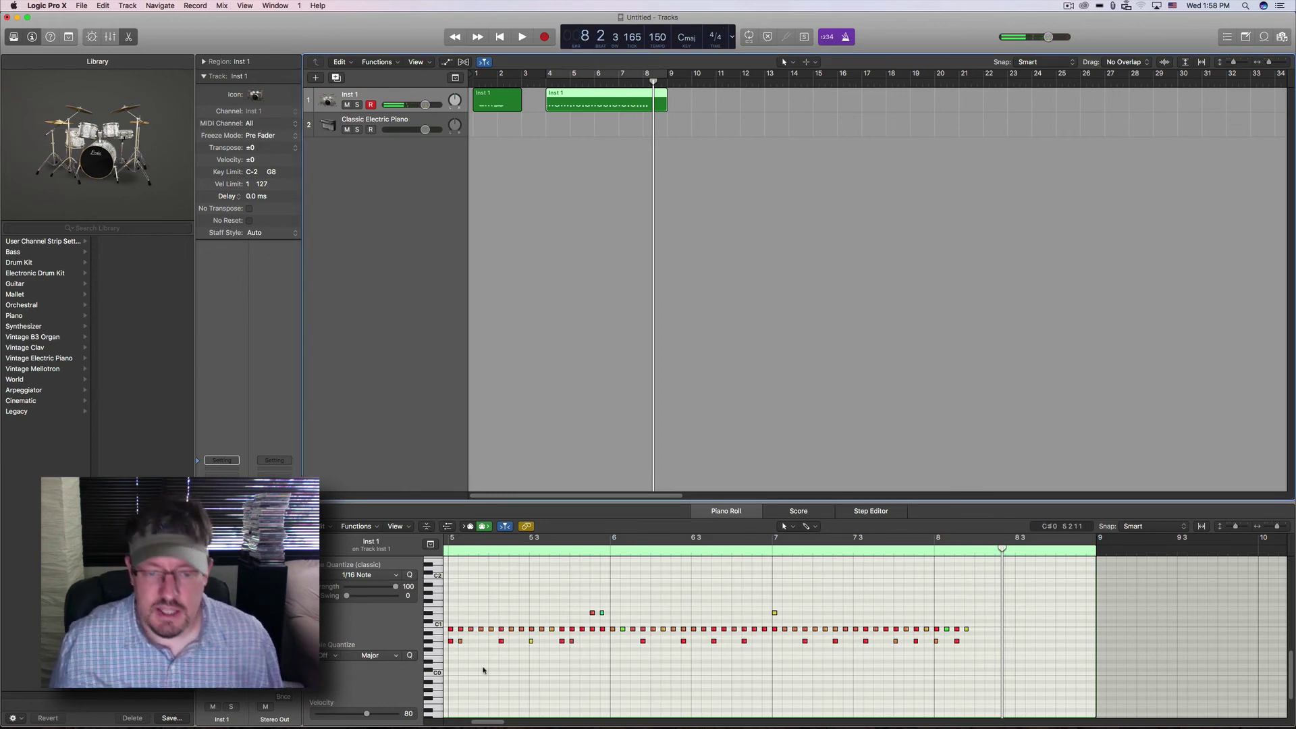
pyautogui.moveTo(451, 594); pyautogui.dragTo(532, 592)
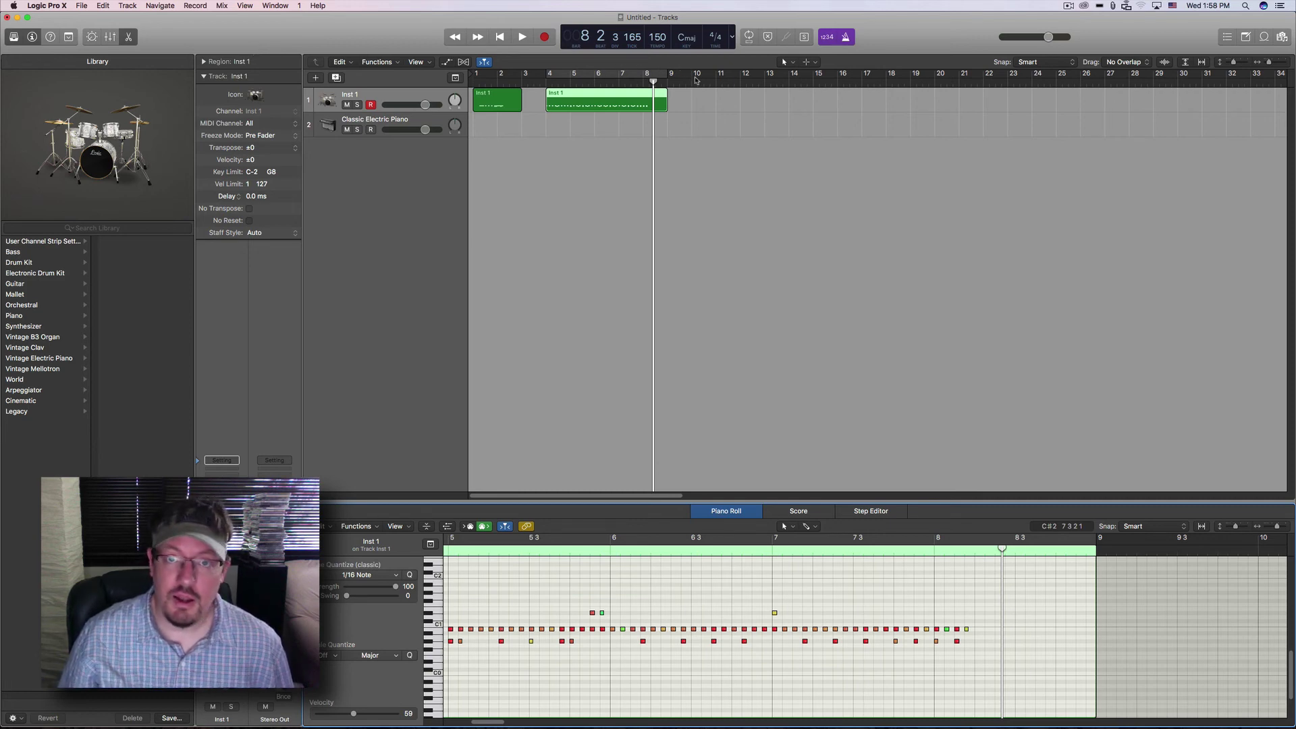
# - Record an arpeggiated Classic Electric Piano take from bar 10 and fit it in the Piano Roll
pyautogui.press('.')
pyautogui.press('.')
pyautogui.click(379, 122)
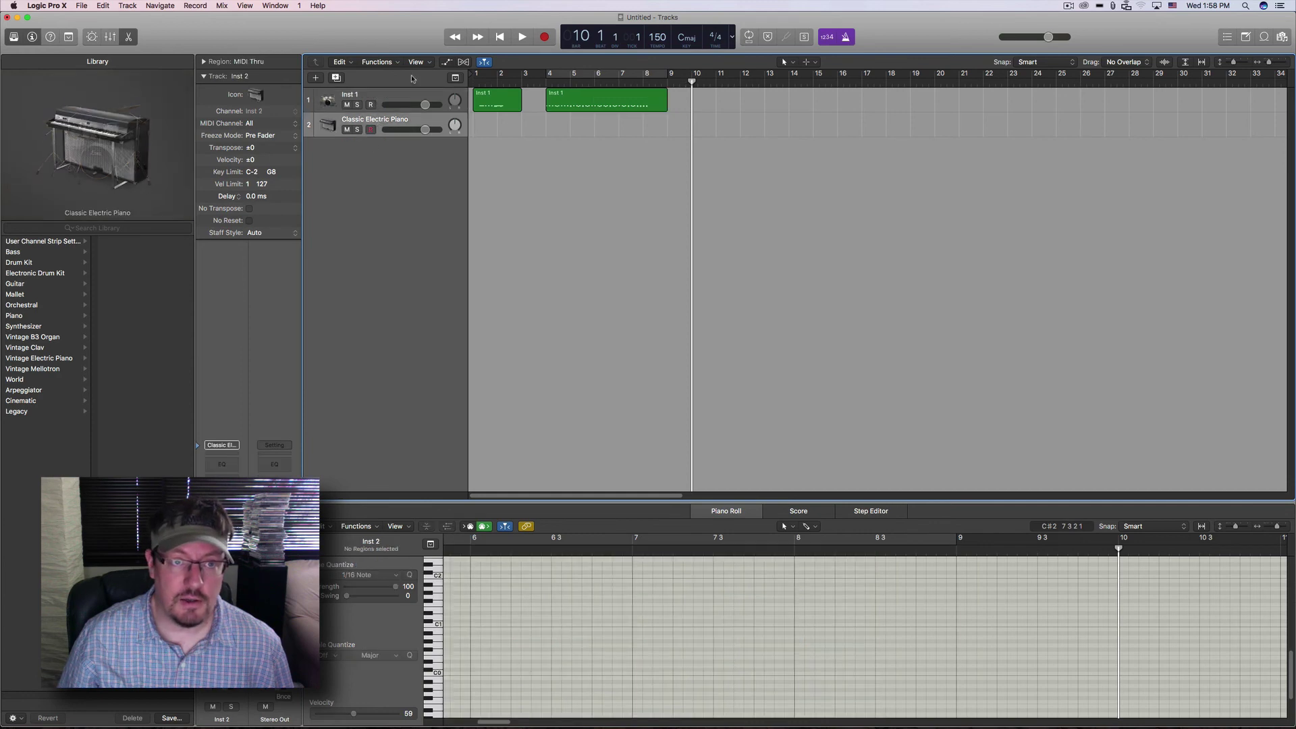
pyautogui.click(538, 42)
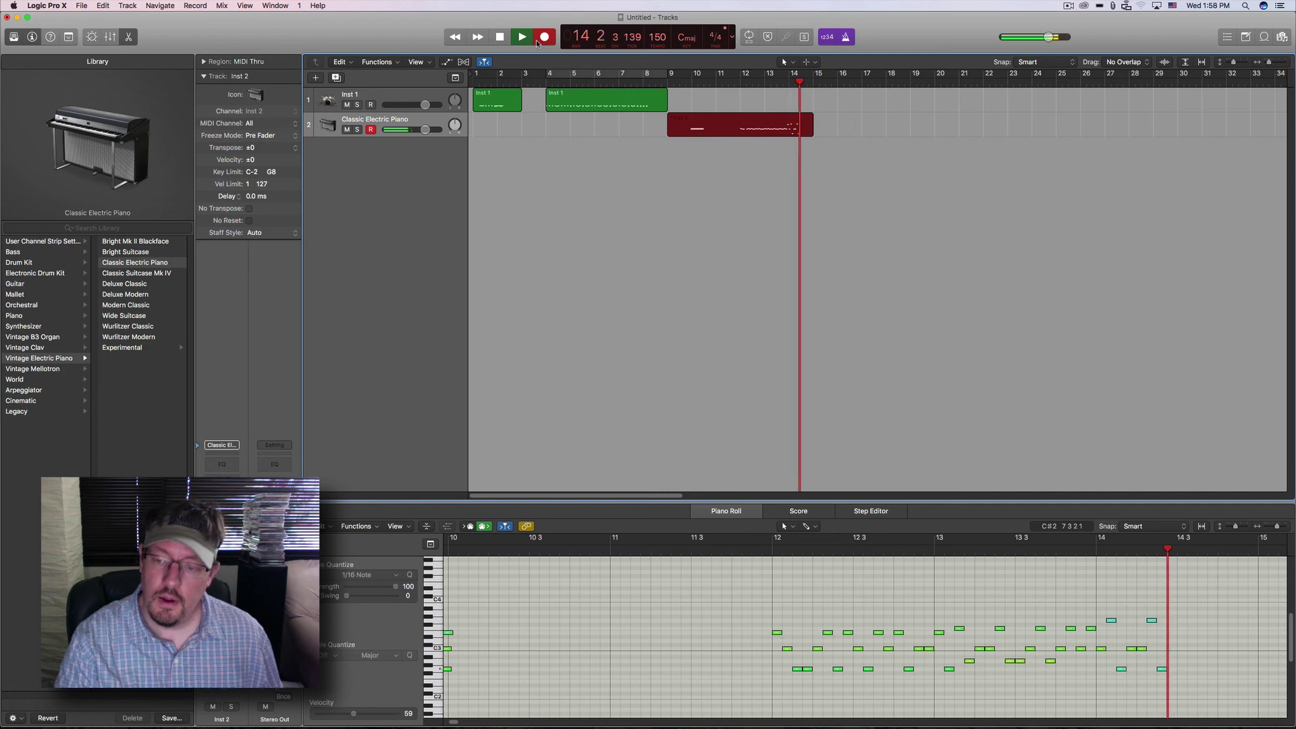
pyautogui.press('space')
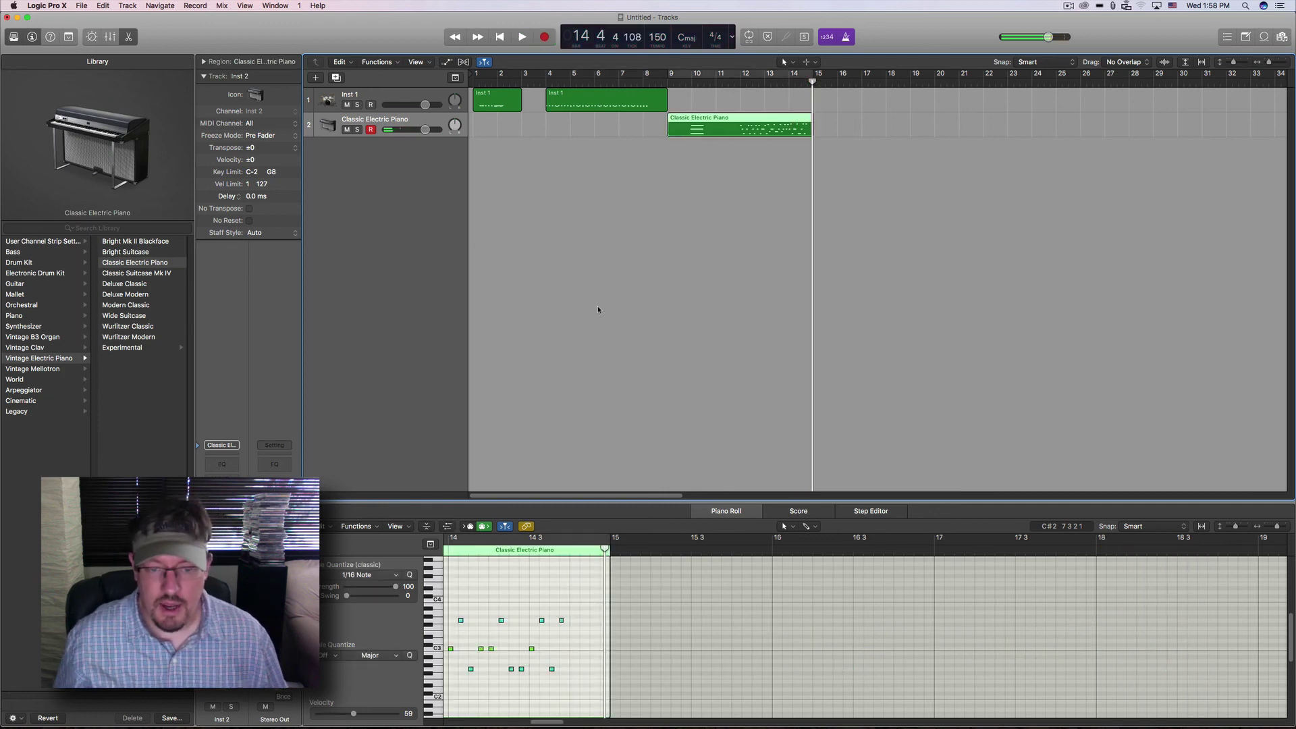
pyautogui.press('z')
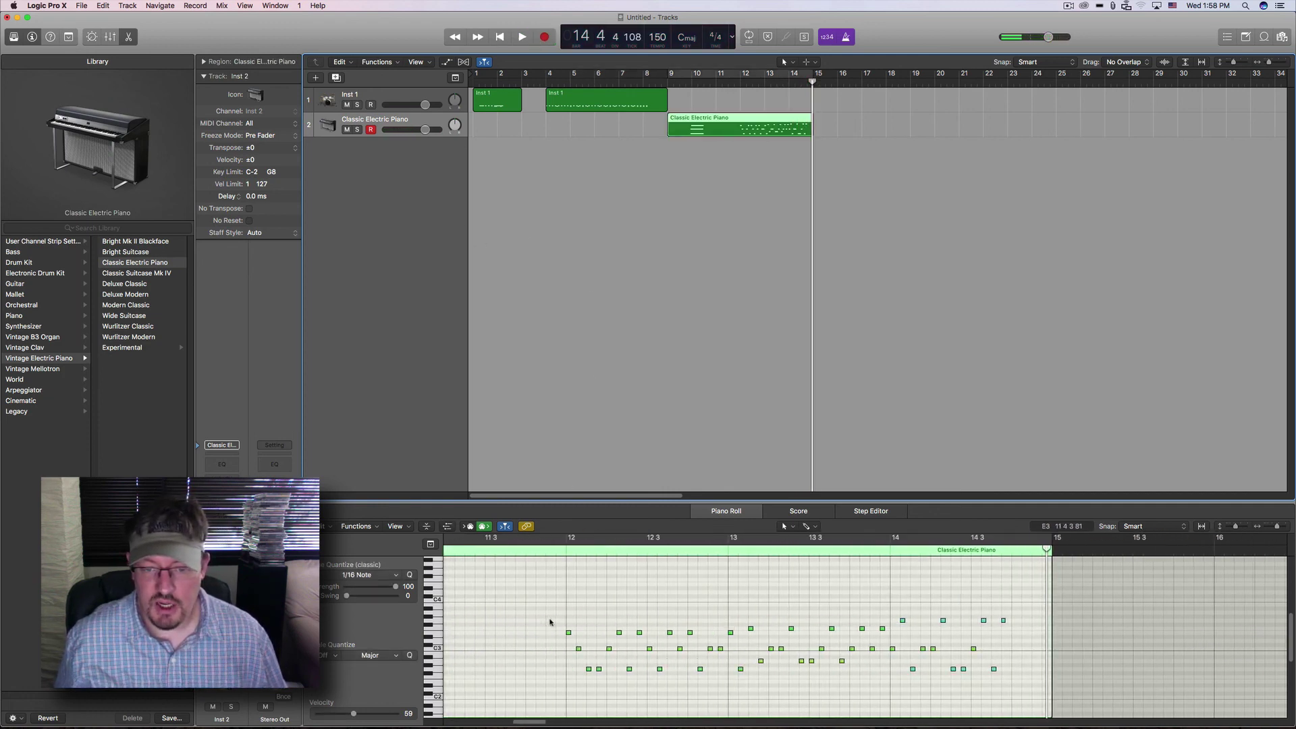